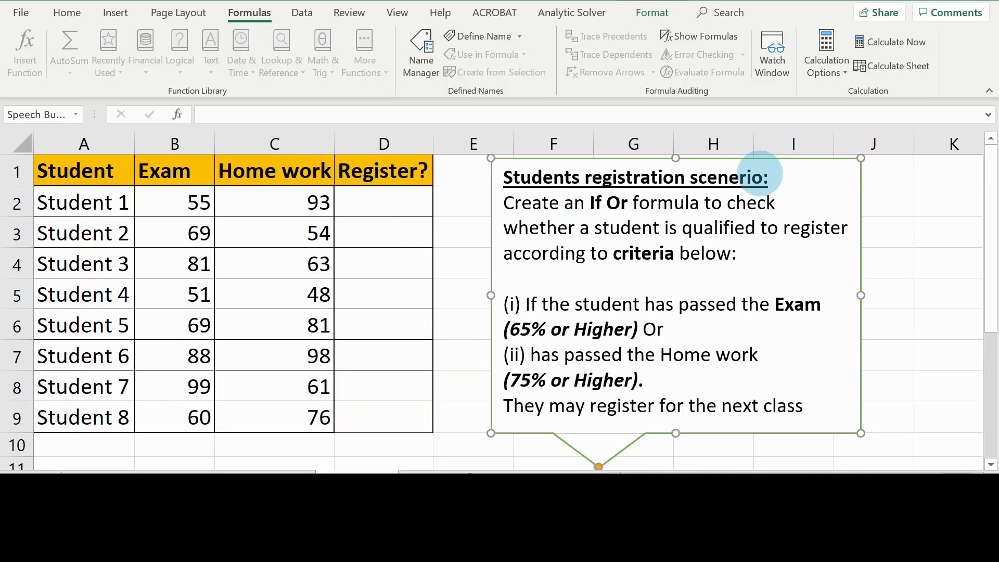
# Step: Examine the Student, Exam, Home work and Register? columns of the student table
pyautogui.click(84, 176)
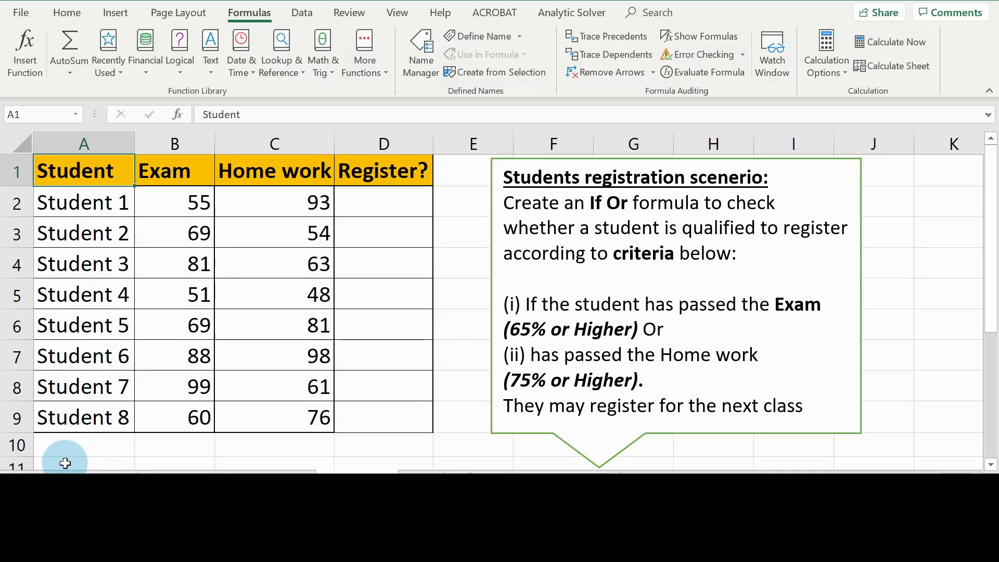
pyautogui.click(169, 172)
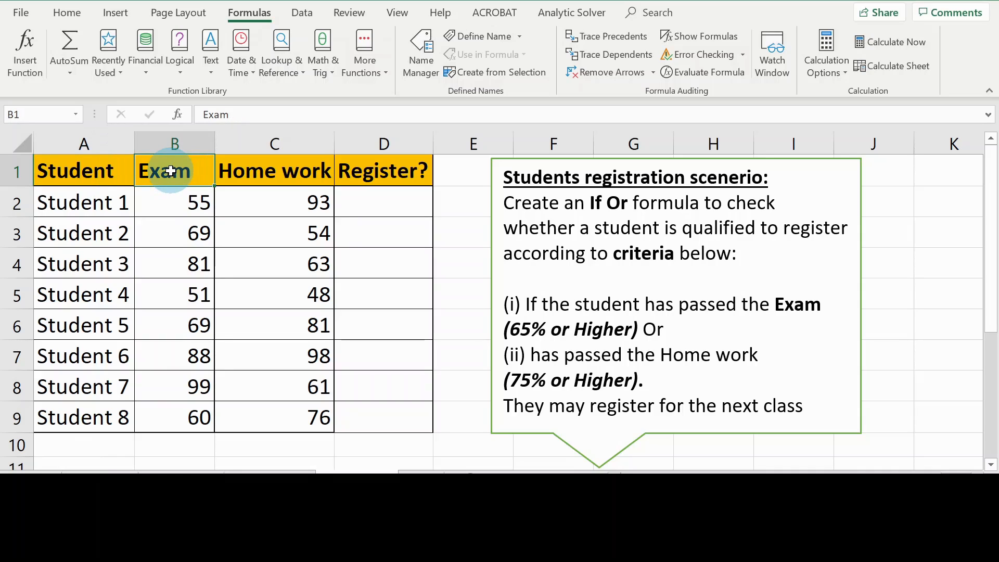
pyautogui.moveTo(171, 192); pyautogui.dragTo(149, 417)
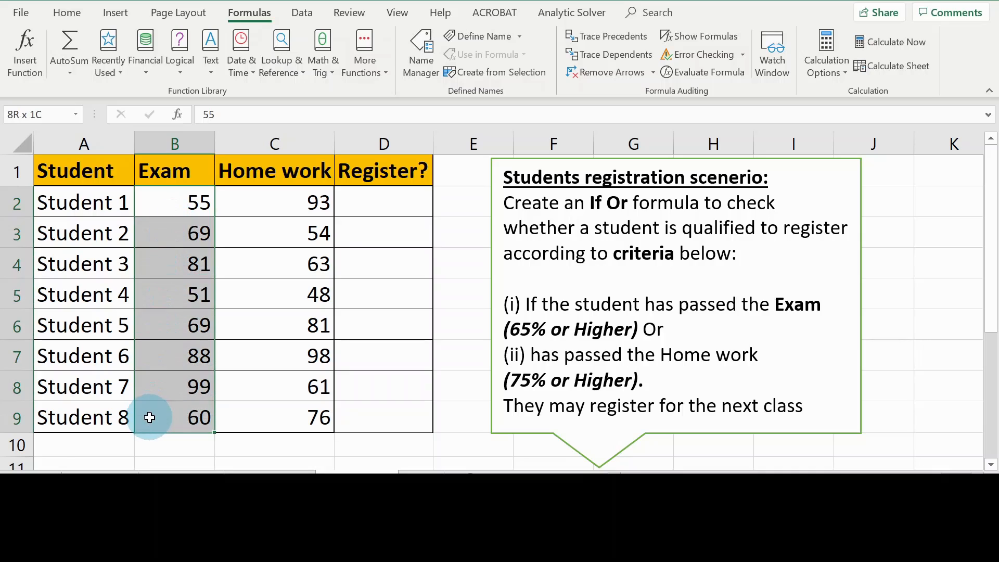
pyautogui.click(265, 166)
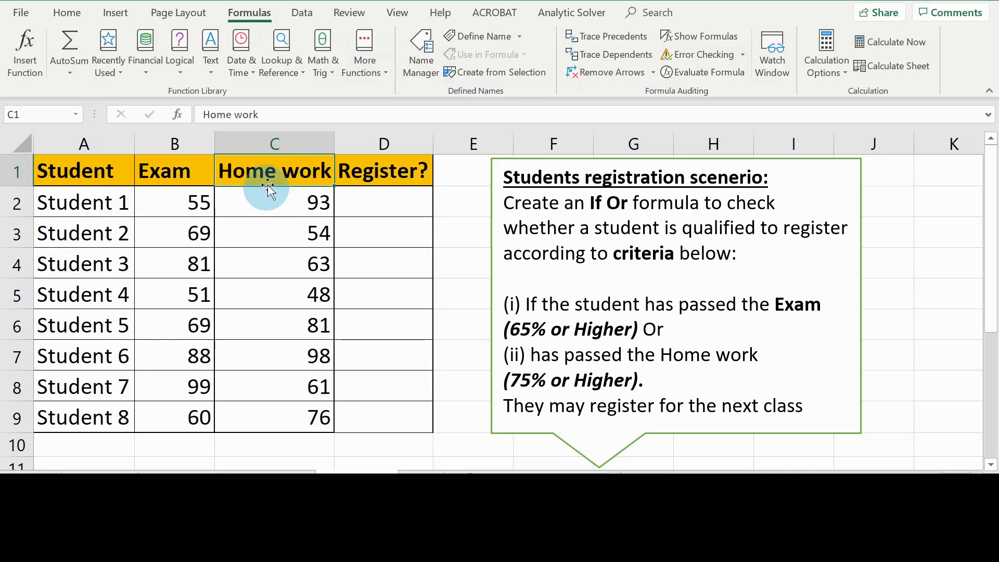
pyautogui.moveTo(276, 201); pyautogui.dragTo(274, 410)
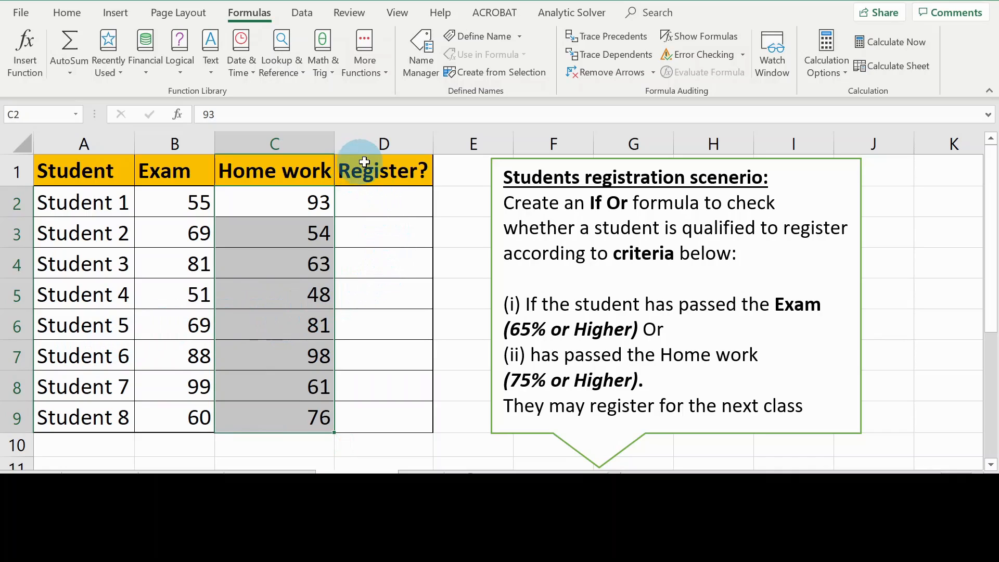
pyautogui.click(381, 166)
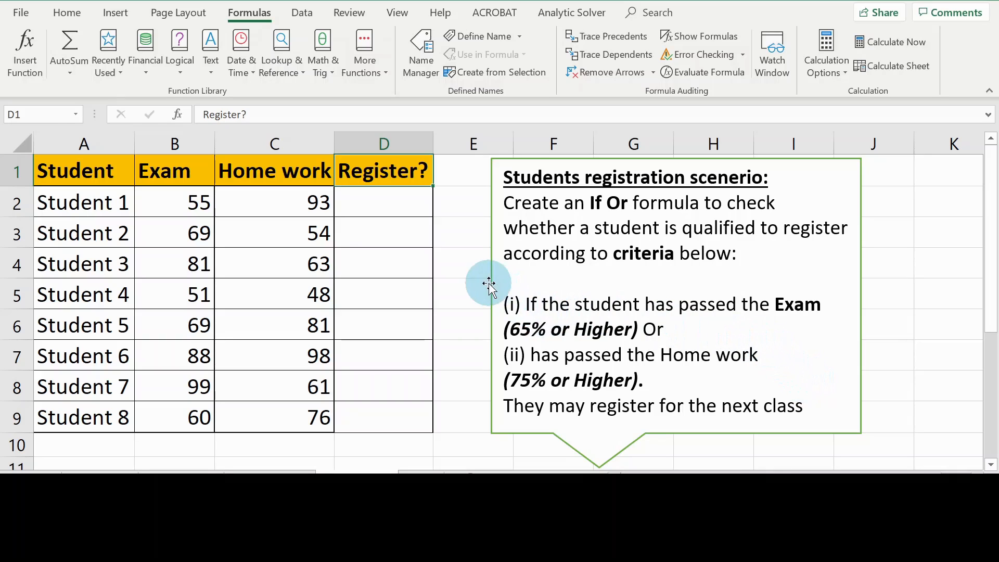
# Step: Move the registration scenario callout away from the table so that it starts at column F
pyautogui.moveTo(492, 346); pyautogui.dragTo(539, 347)
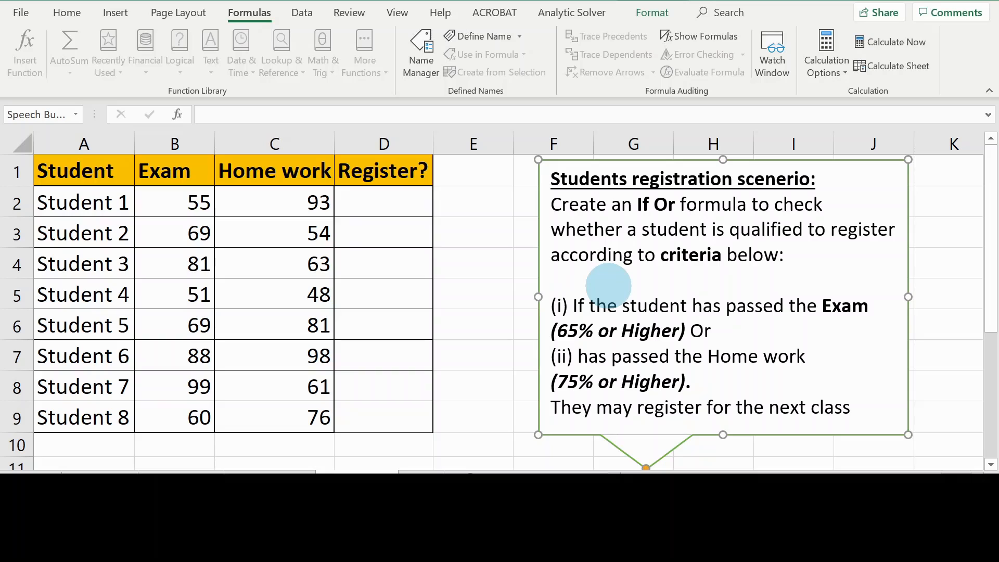
# Step: Insert an IF function in cell D2 and begin its logical test with OR and the exam condition B2>=65
pyautogui.click(384, 203)
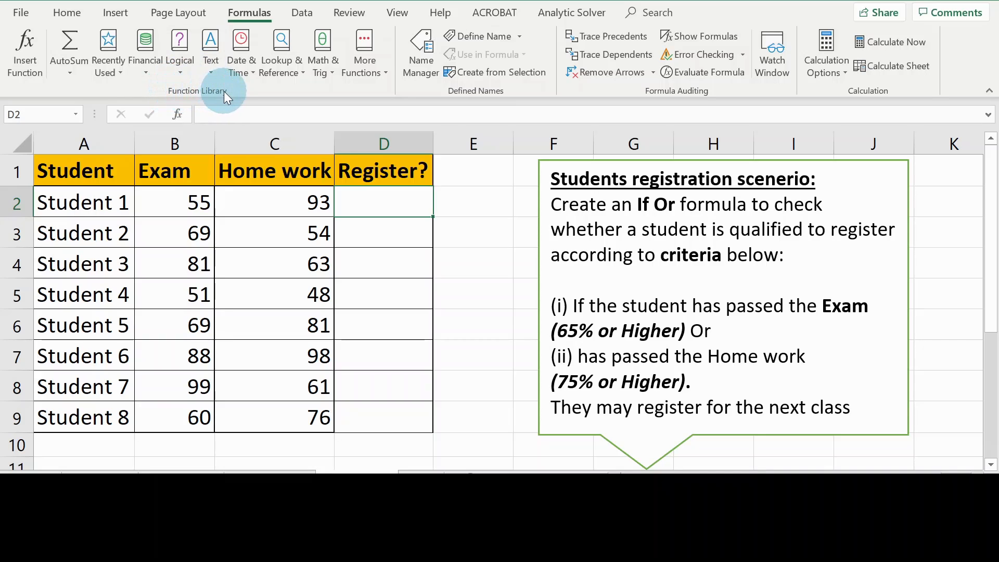
pyautogui.click(179, 74)
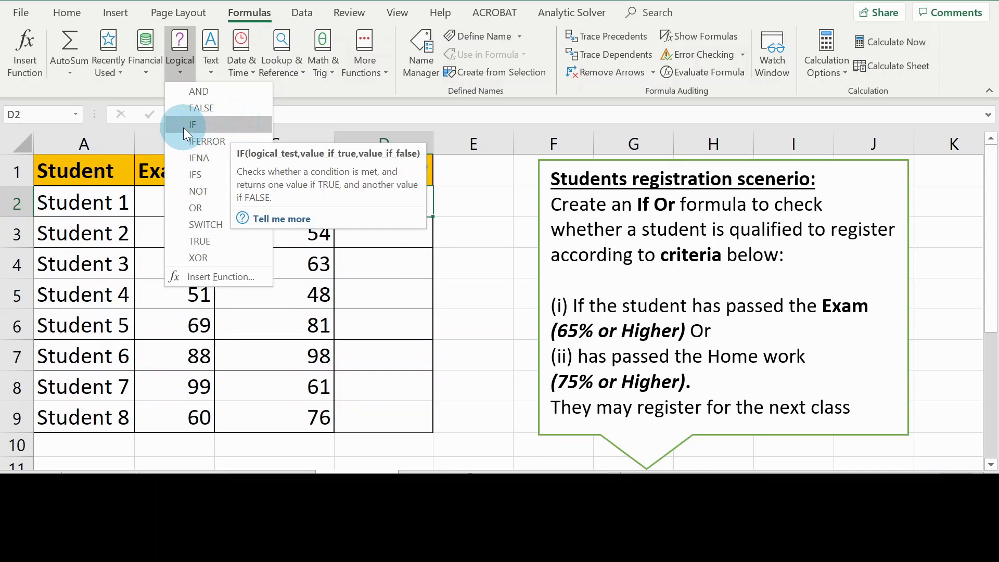
pyautogui.click(220, 124)
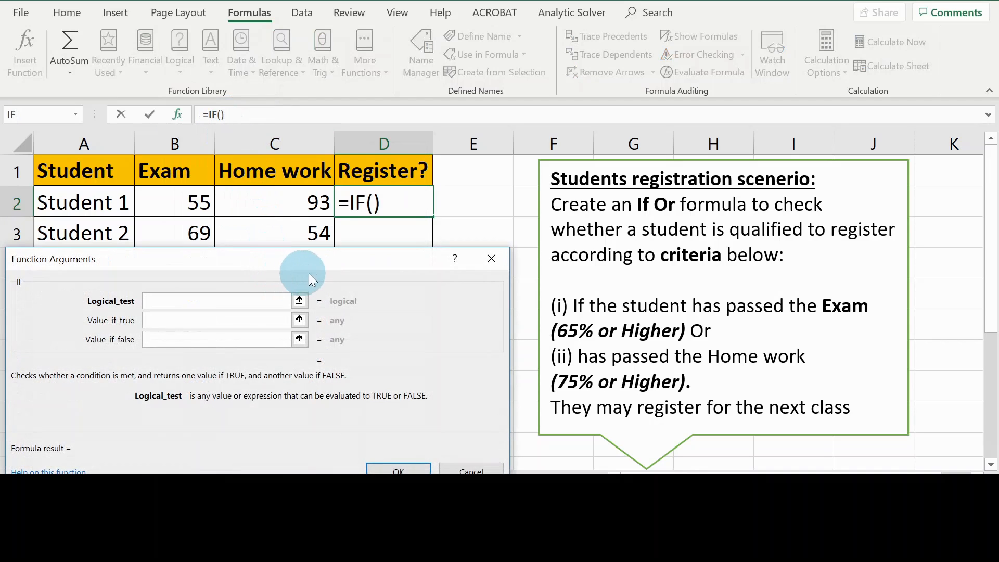
pyautogui.moveTo(311, 260); pyautogui.dragTo(322, 268)
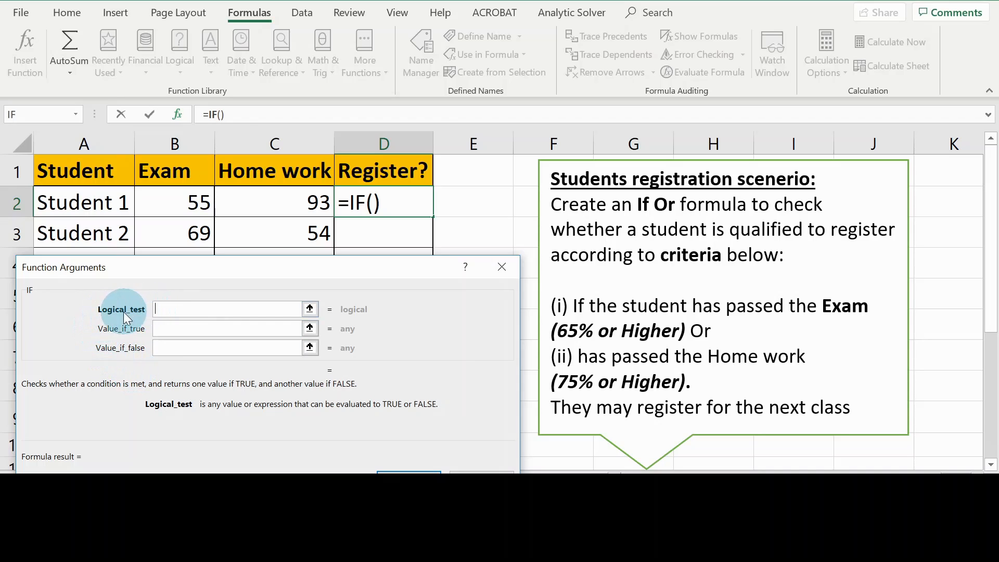
pyautogui.click(162, 309)
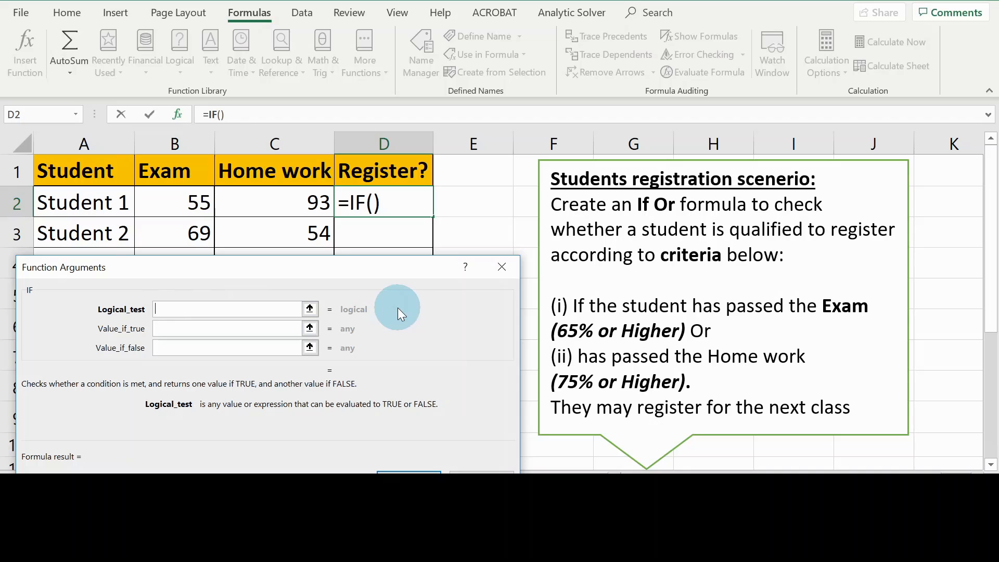
pyautogui.write('OR')
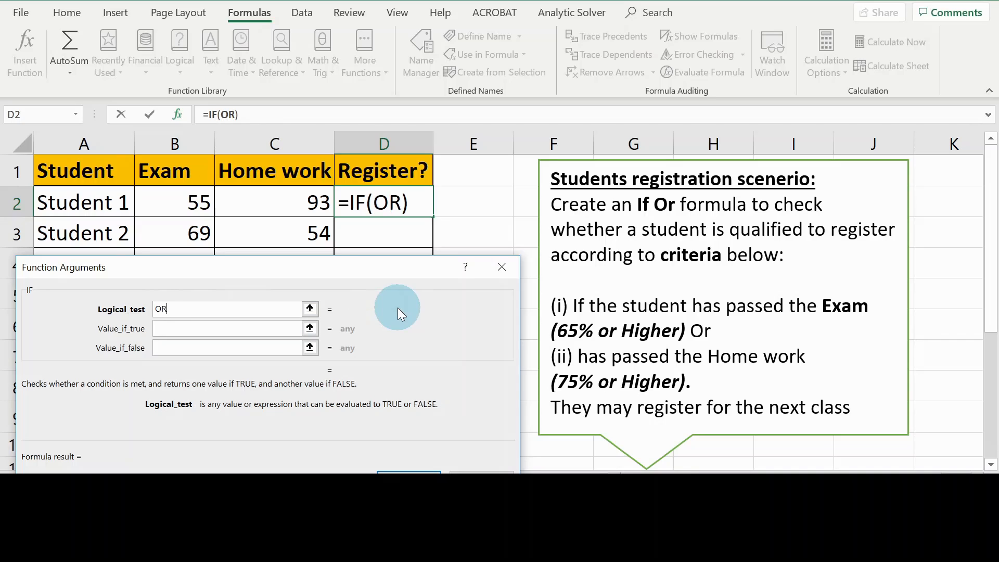
pyautogui.write('(')
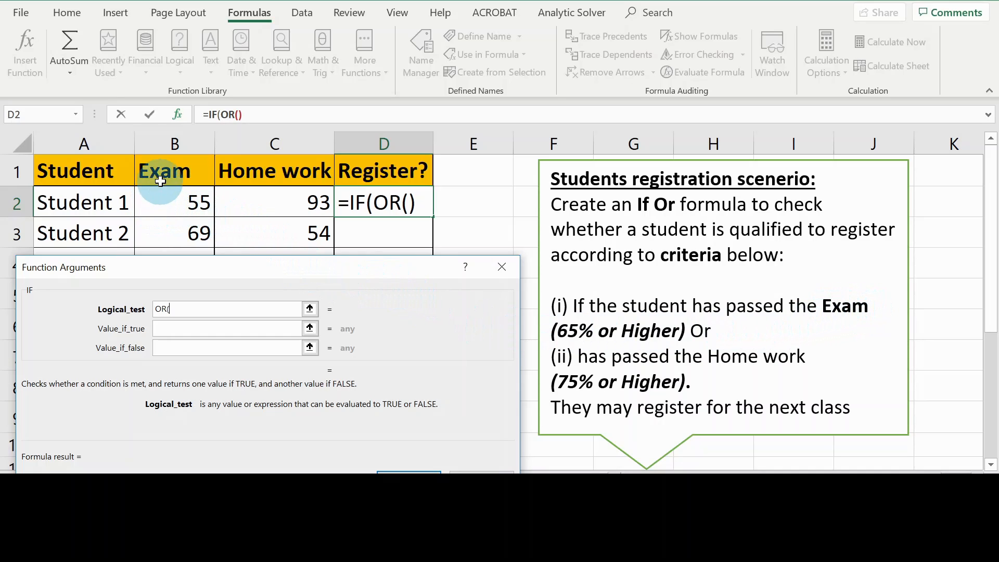
pyautogui.click(176, 202)
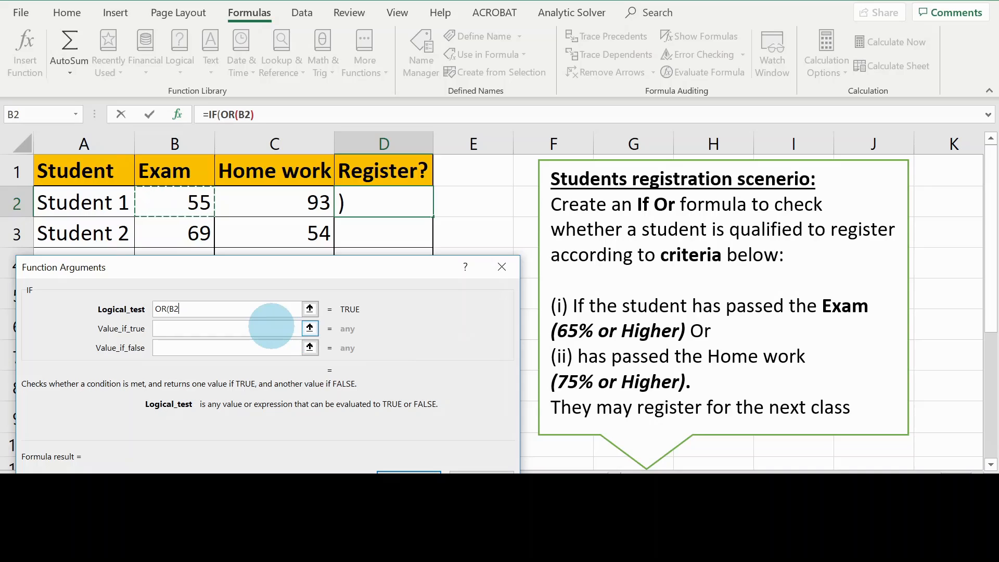
pyautogui.write('>=')
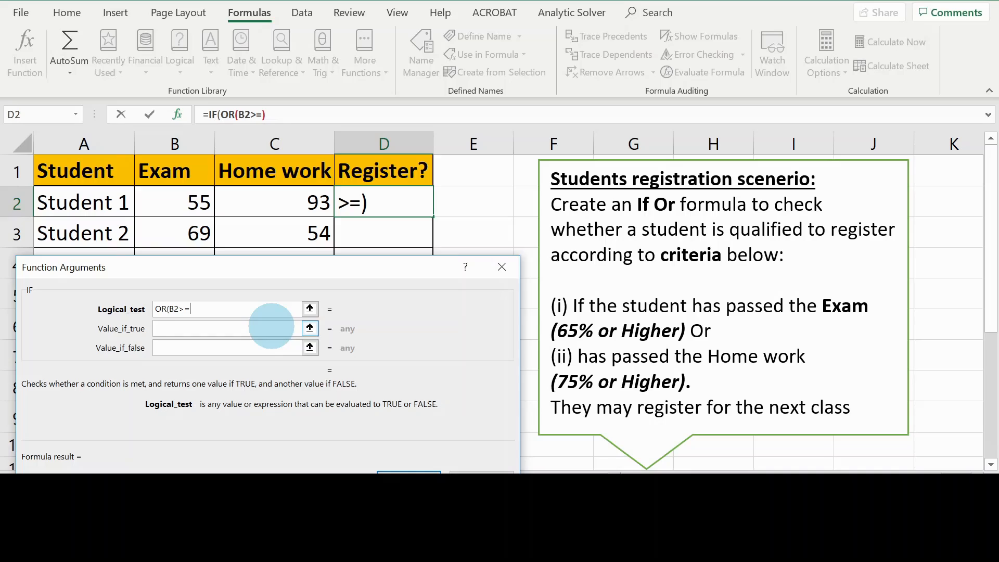
pyautogui.write('65')
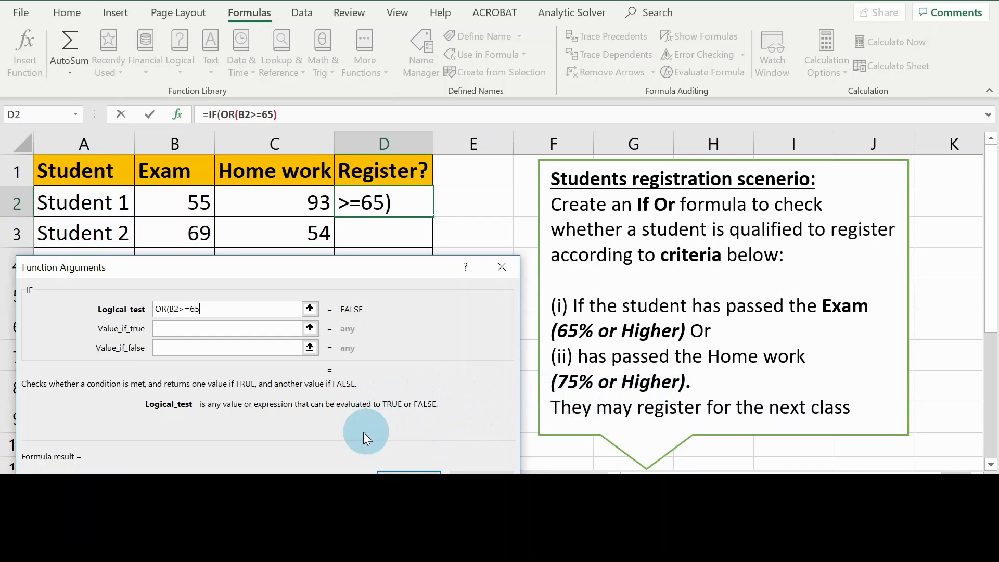
pyautogui.write(',')
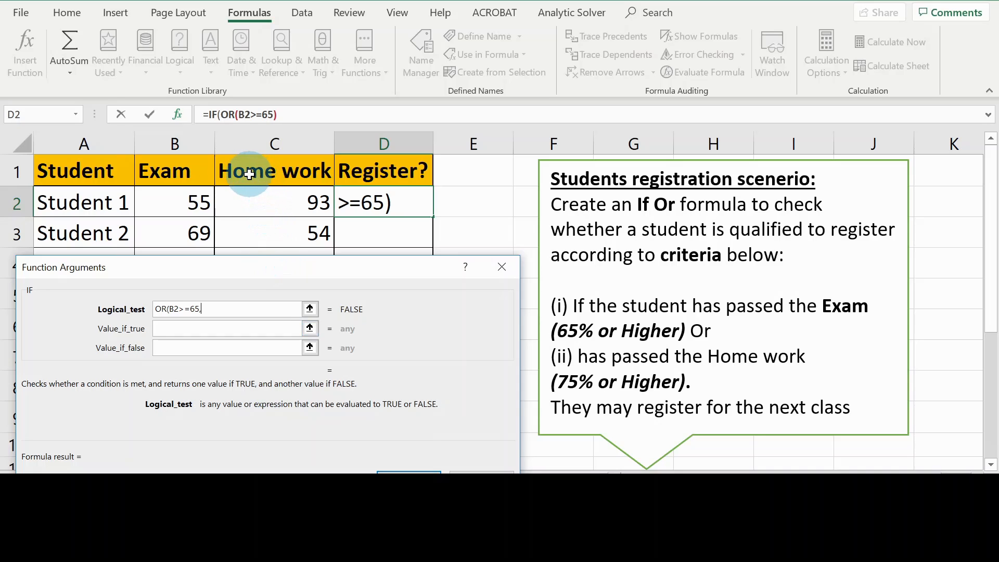
# Step: Complete the OR logical test with the home work condition C2>=75 and close its parenthesis
pyautogui.click(282, 203)
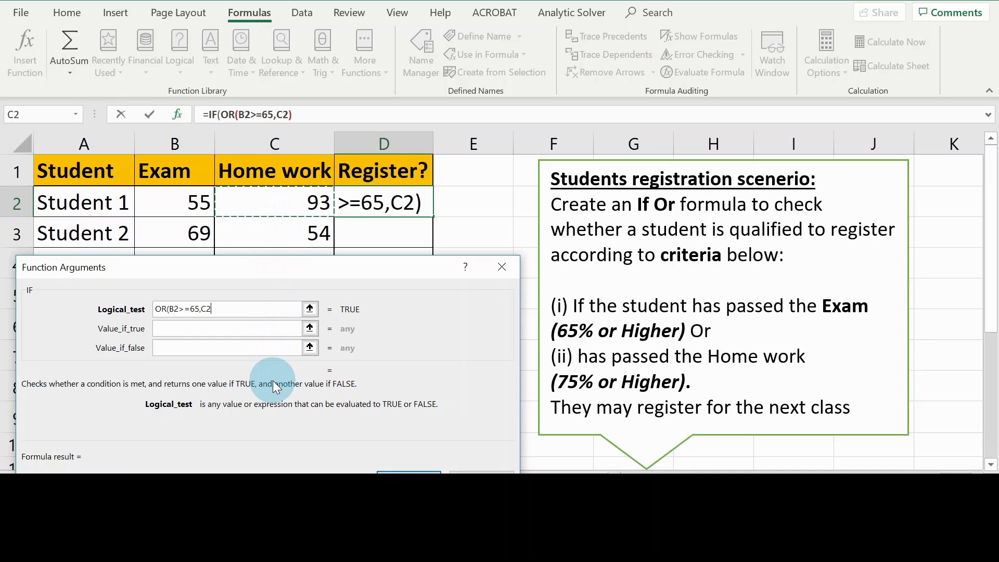
pyautogui.write('>=')
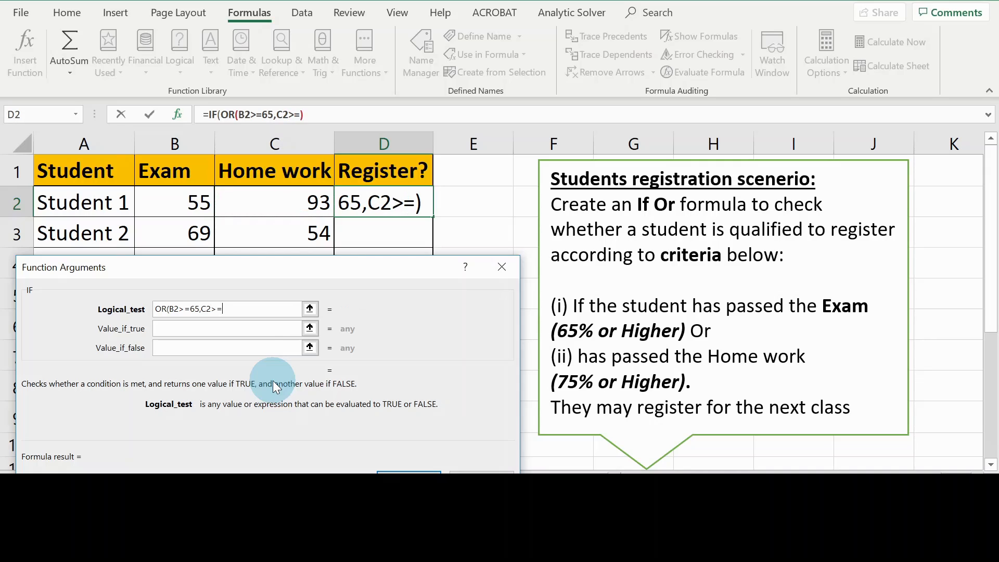
pyautogui.write('75')
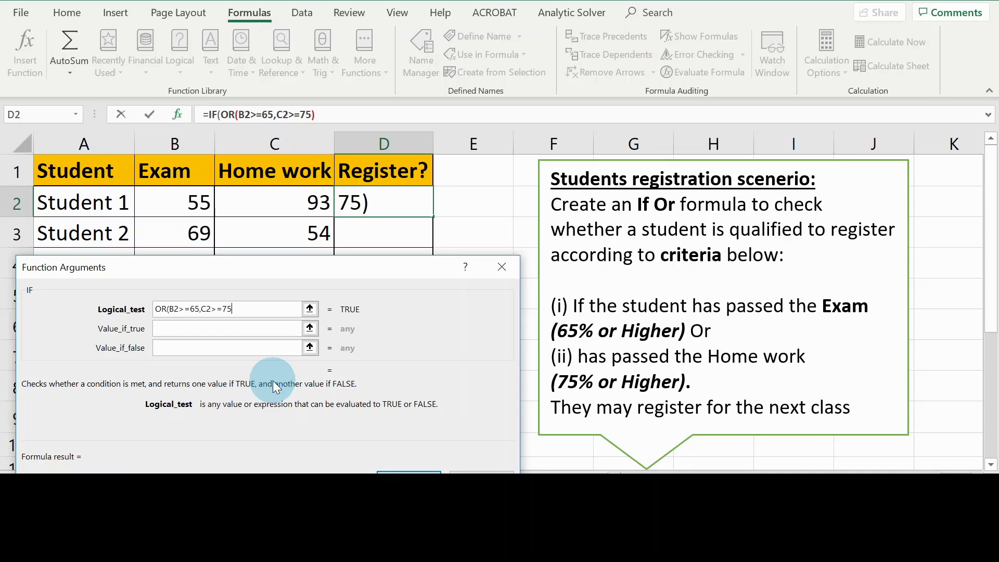
pyautogui.write(')')
pyautogui.click(232, 309)
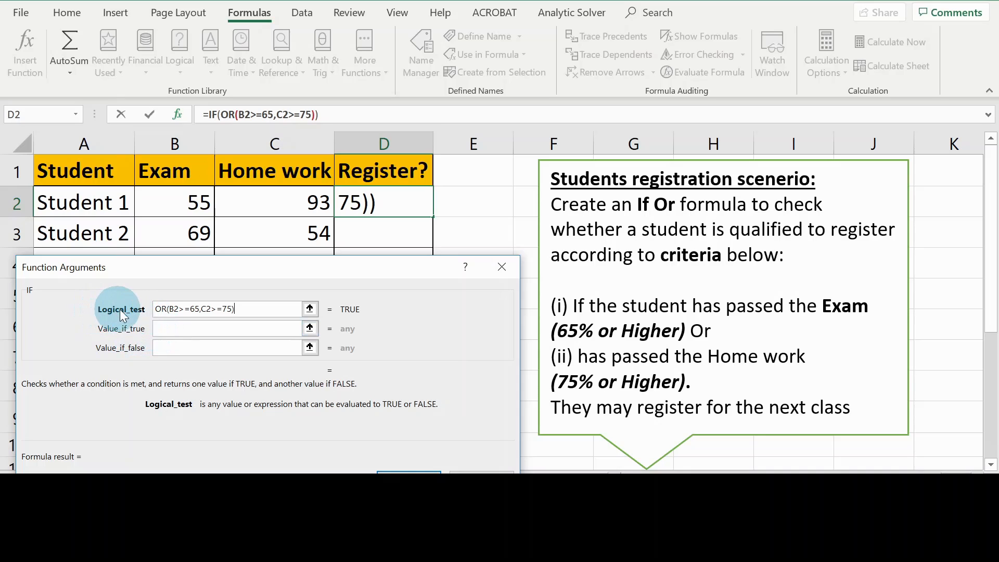
# Step: Make the IF function return Yes when true and No when false, and enter the formula in D2
pyautogui.click(196, 327)
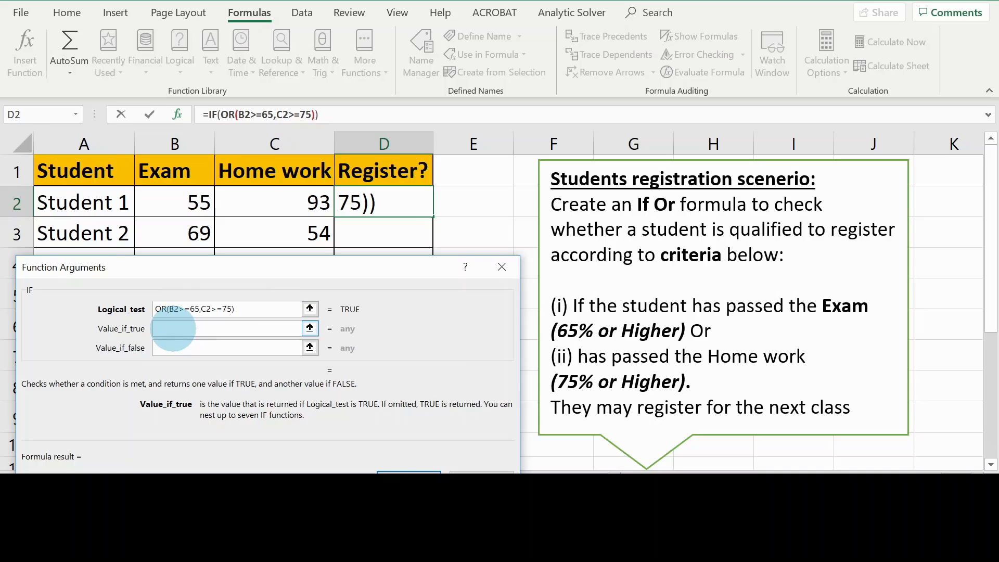
pyautogui.write('Yes')
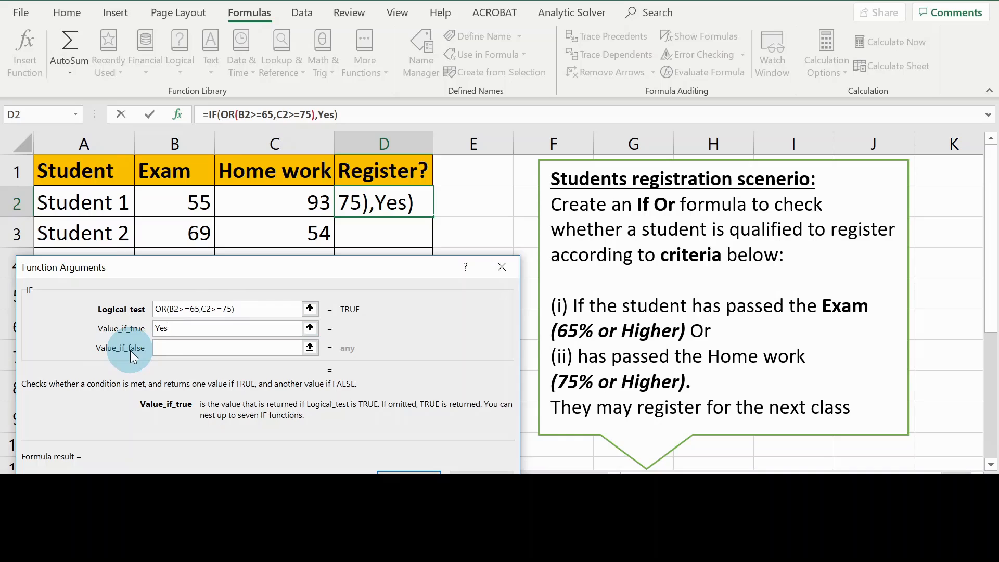
pyautogui.click(159, 347)
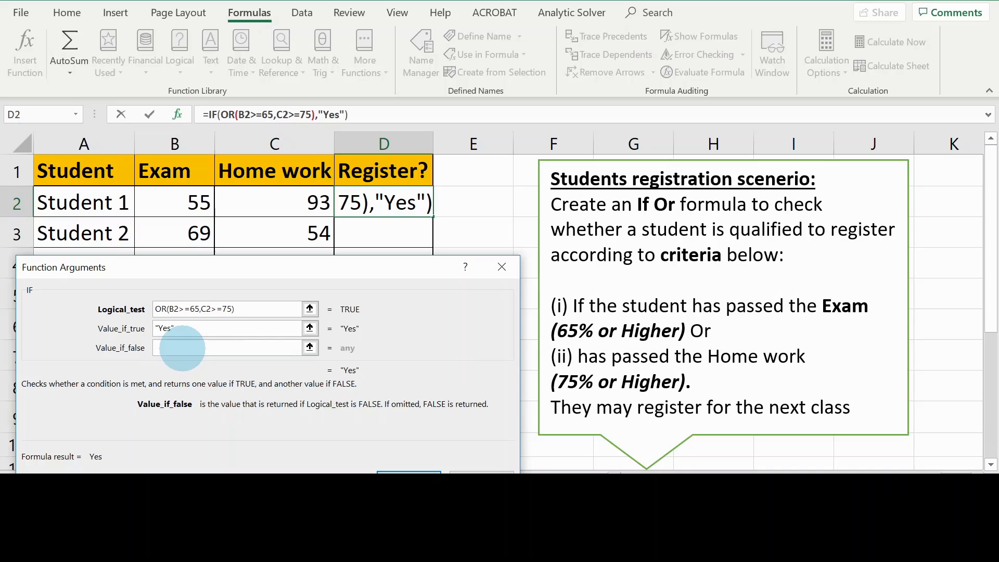
pyautogui.write('No')
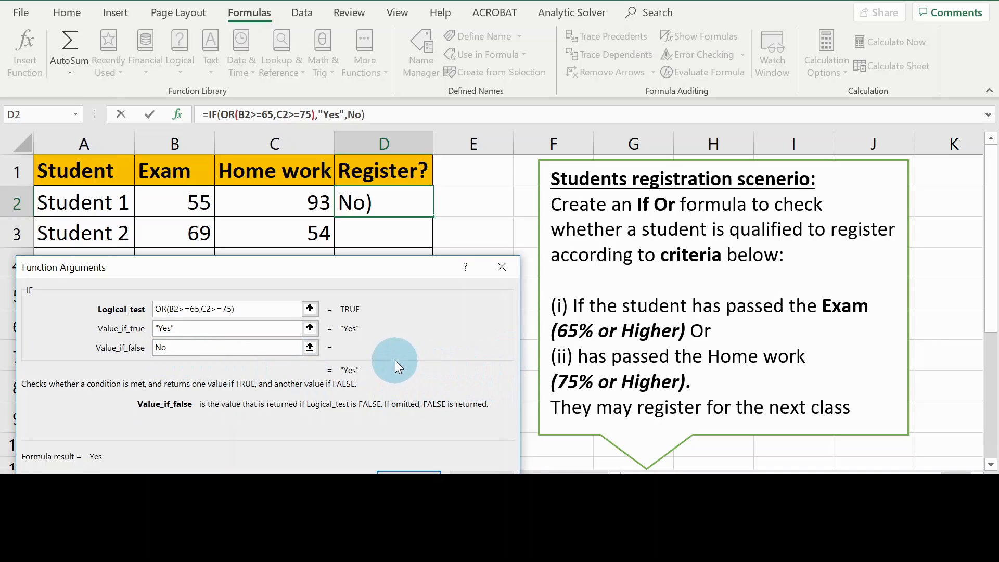
pyautogui.moveTo(395, 361); pyautogui.dragTo(397, 351)
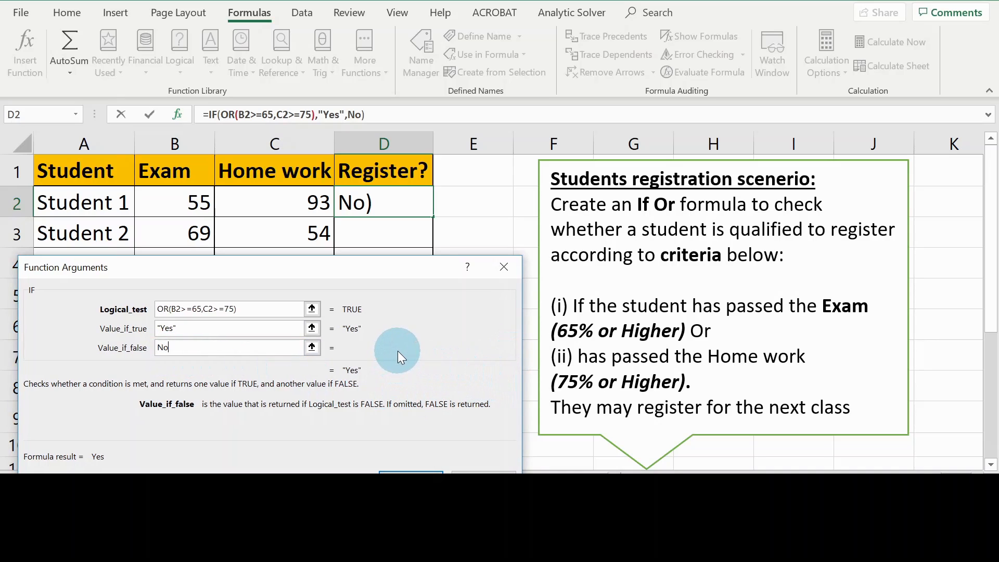
pyautogui.press('Tab')
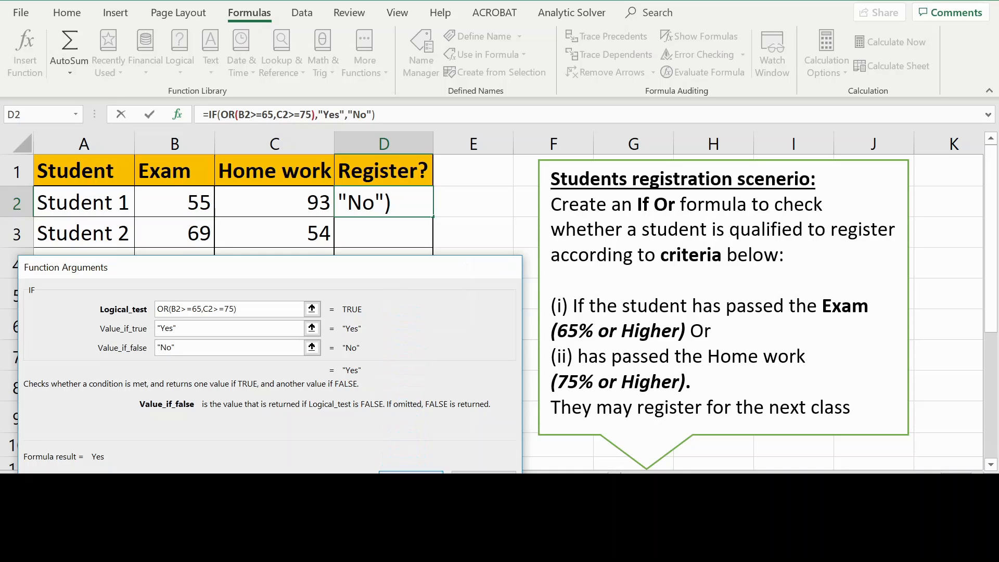
pyautogui.click(421, 468)
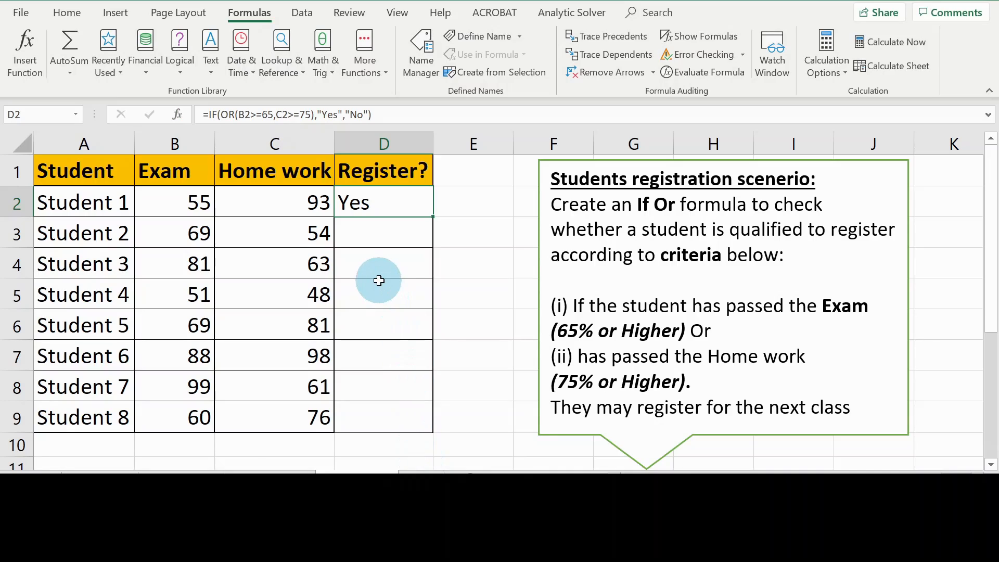
# Step: Check Student 1's exam and home work scores against the registration criteria and the result in D2
pyautogui.click(17, 201)
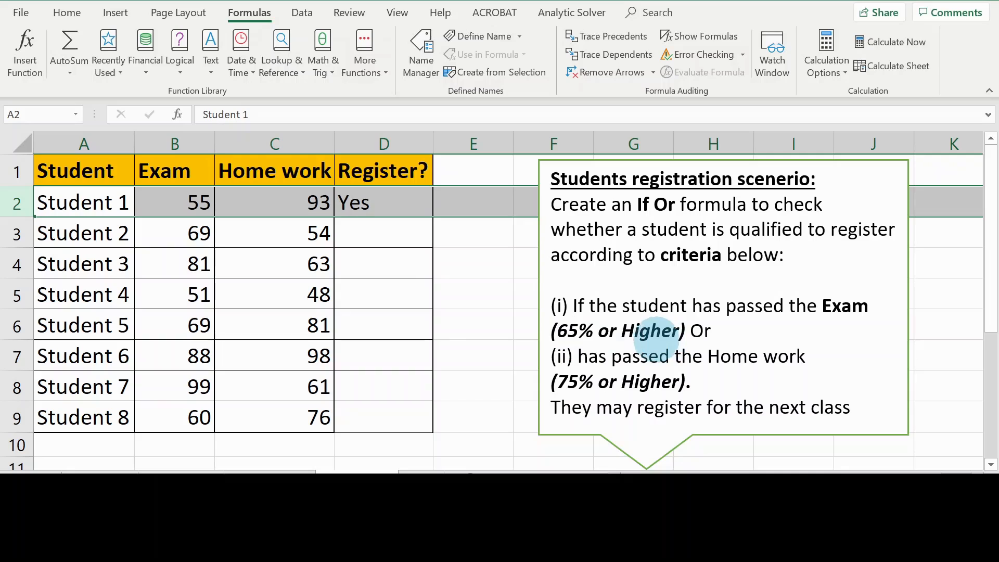
pyautogui.click(165, 201)
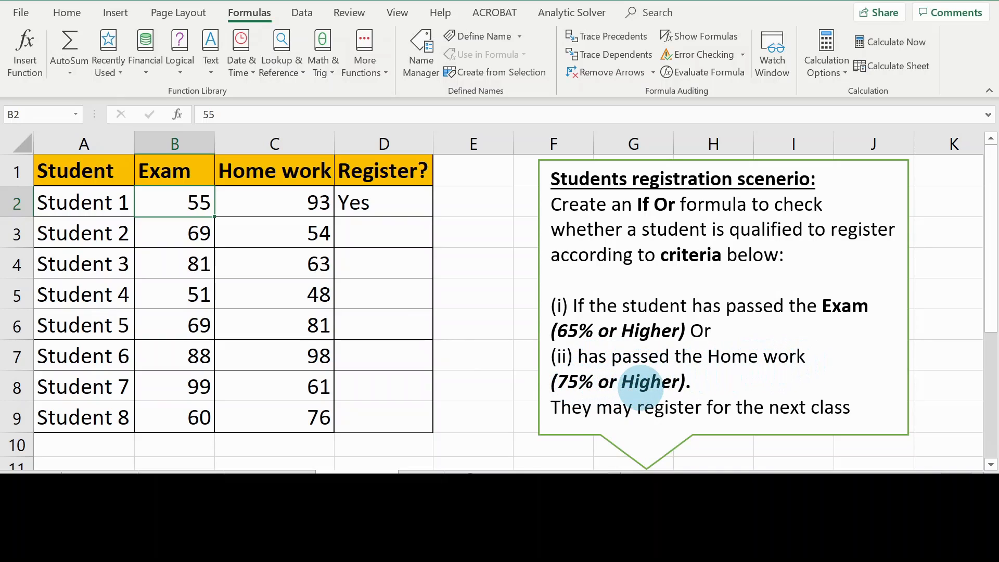
pyautogui.click(268, 209)
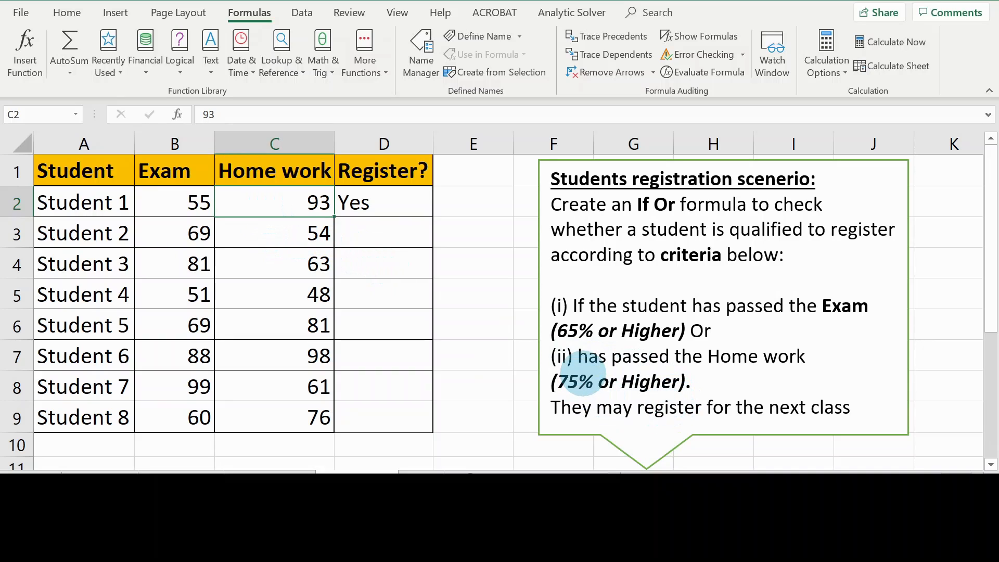
pyautogui.click(381, 204)
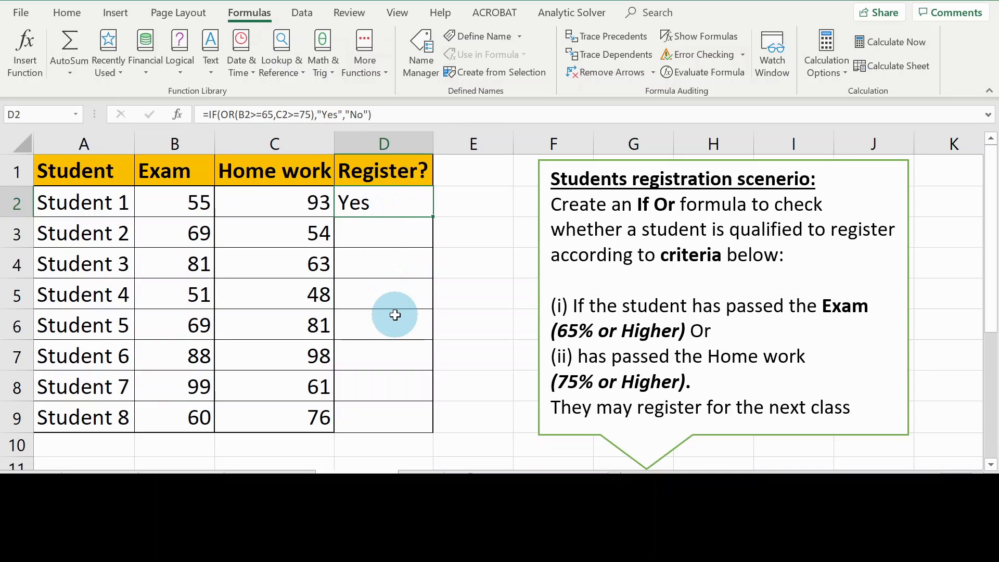
pyautogui.click(19, 203)
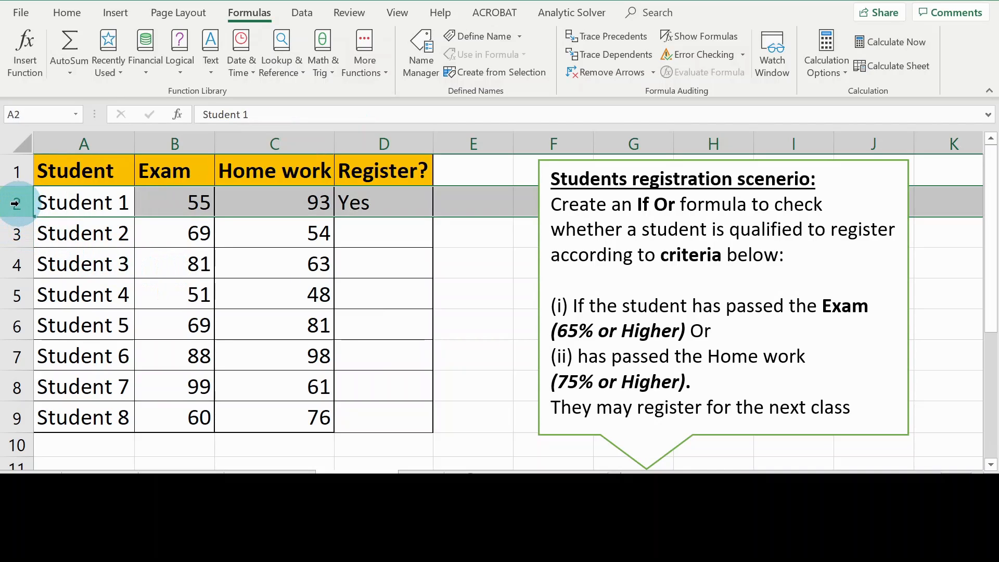
pyautogui.click(404, 203)
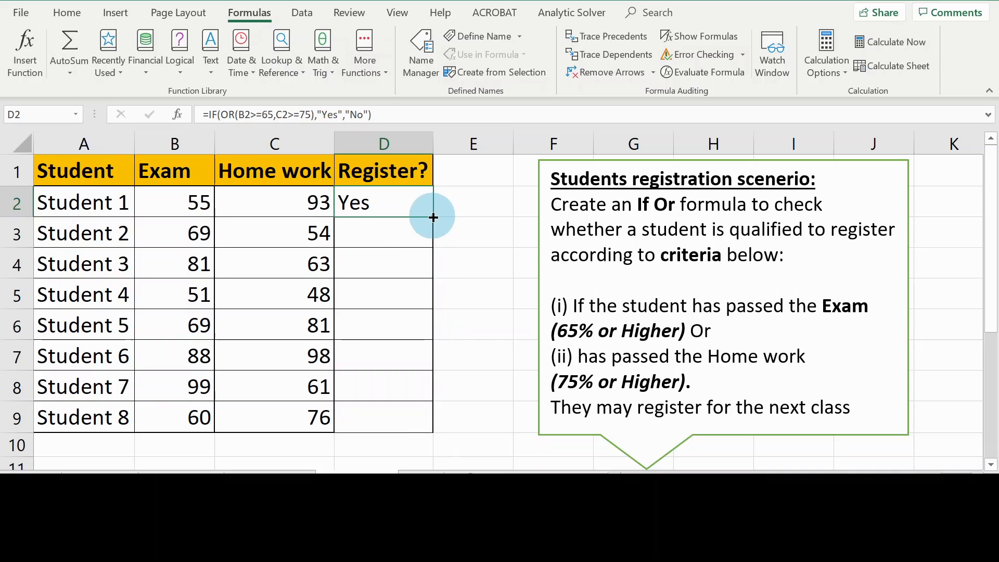
# Step: Fill the IF with OR formula from D2 down the Register? column through D9
pyautogui.moveTo(432, 215); pyautogui.dragTo(434, 270)
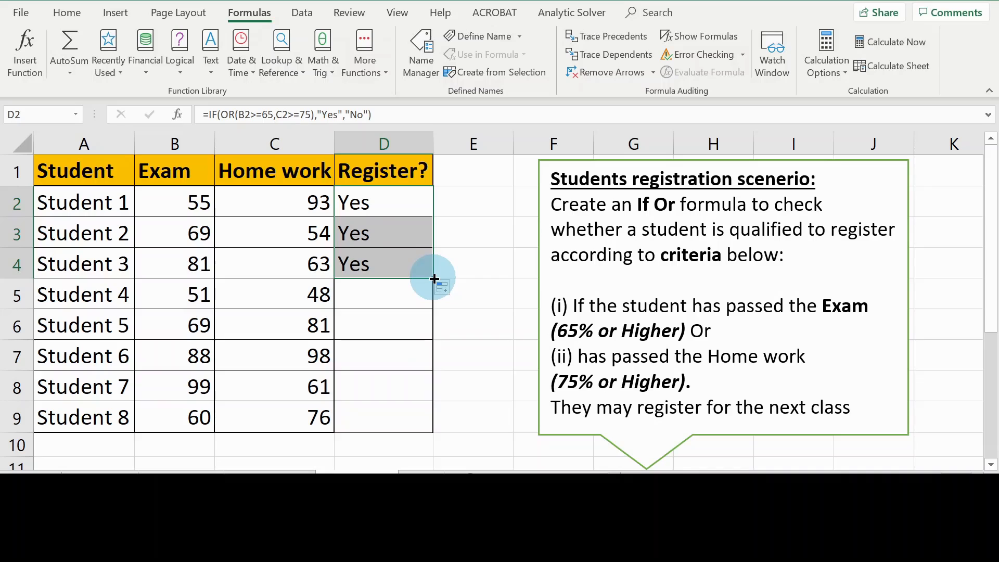
pyautogui.doubleClick(435, 278)
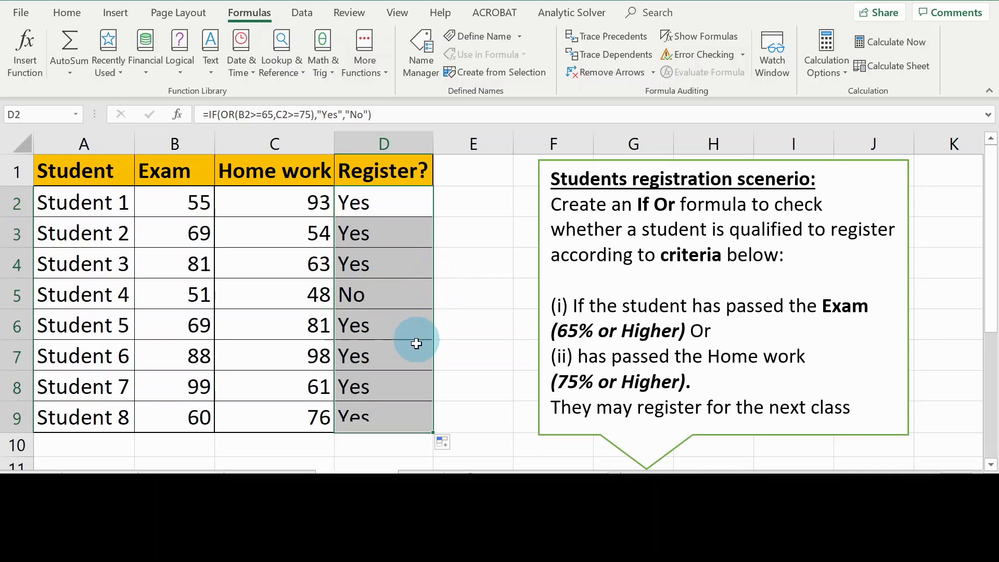
pyautogui.click(464, 397)
pyautogui.click(468, 413)
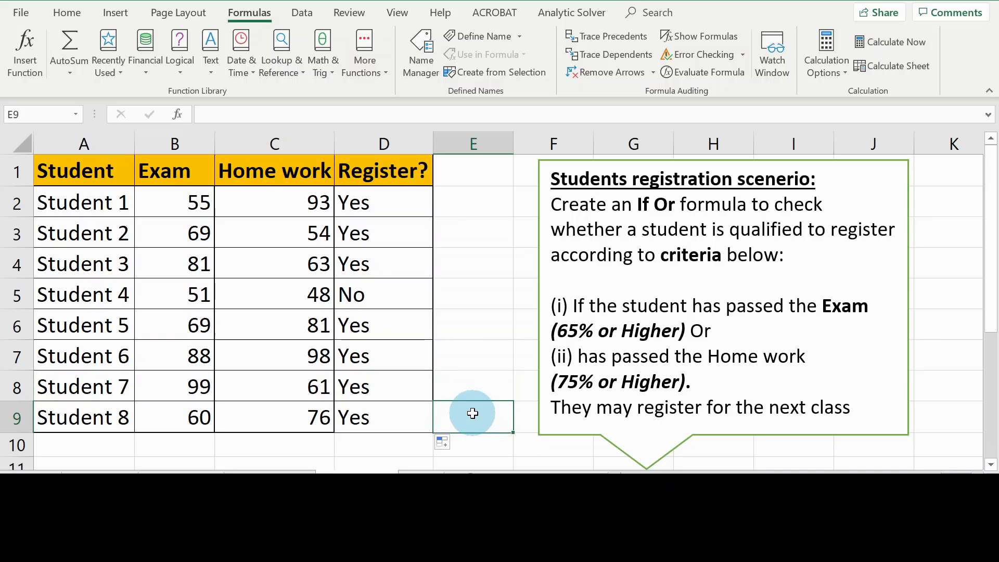
# Step: Examine Student 4's exam and home work scores against the 65% and 75% criteria and the formula result in D5
pyautogui.click(475, 358)
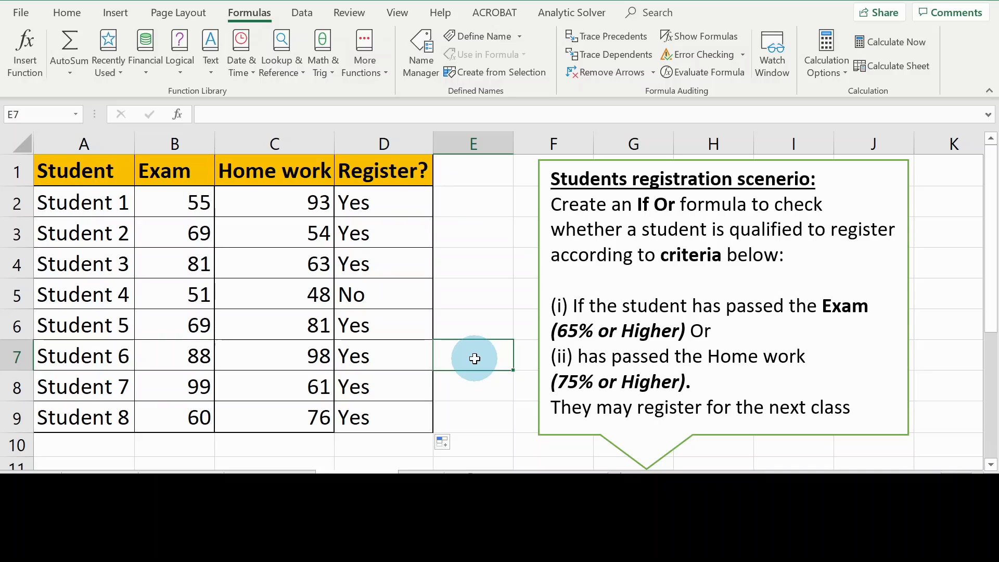
pyautogui.click(470, 295)
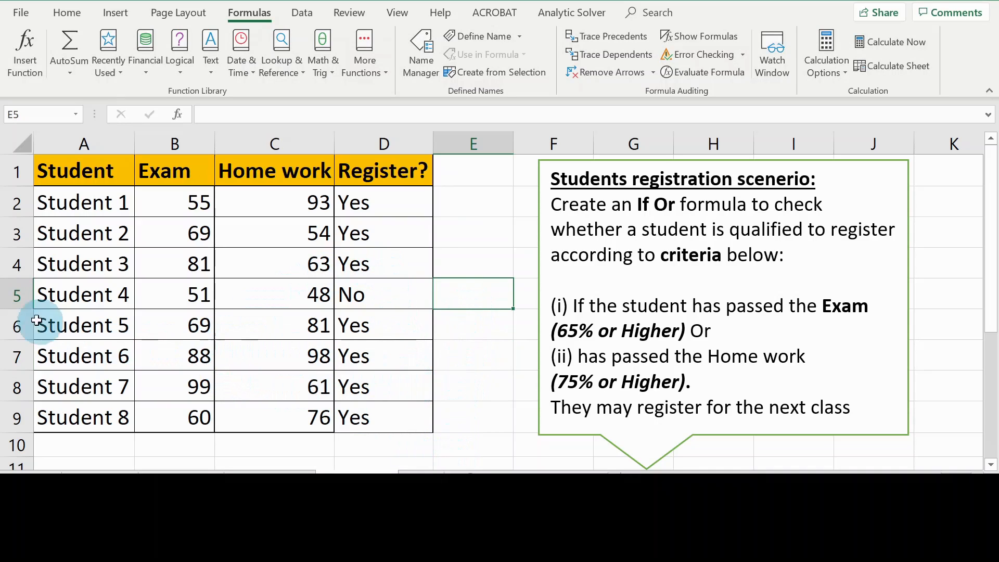
pyautogui.click(17, 295)
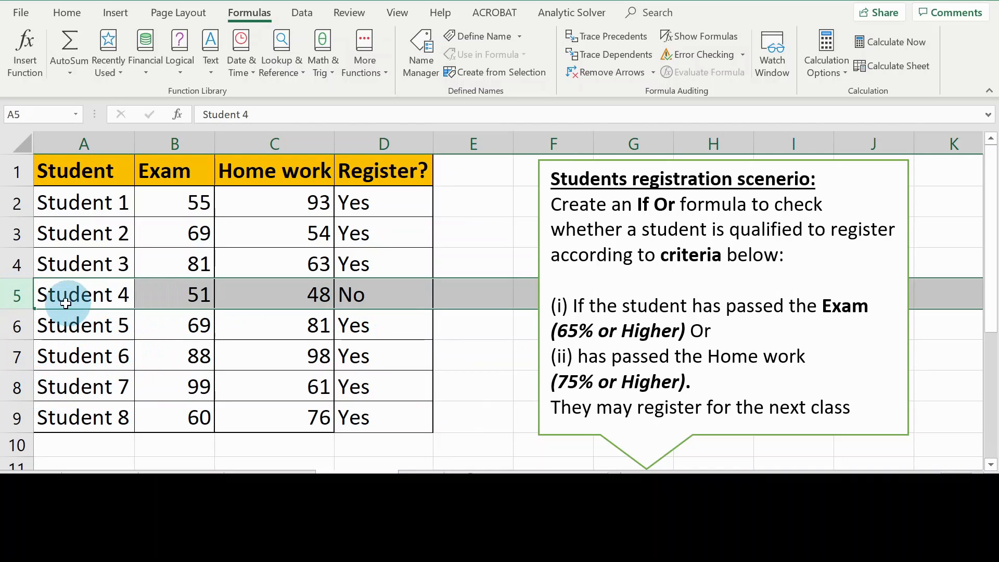
pyautogui.click(194, 300)
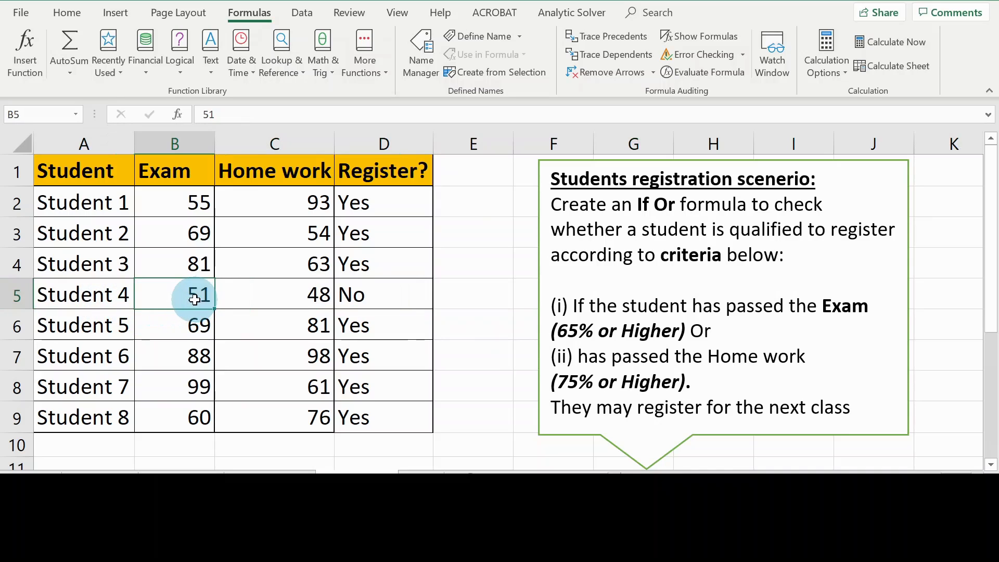
pyautogui.click(272, 293)
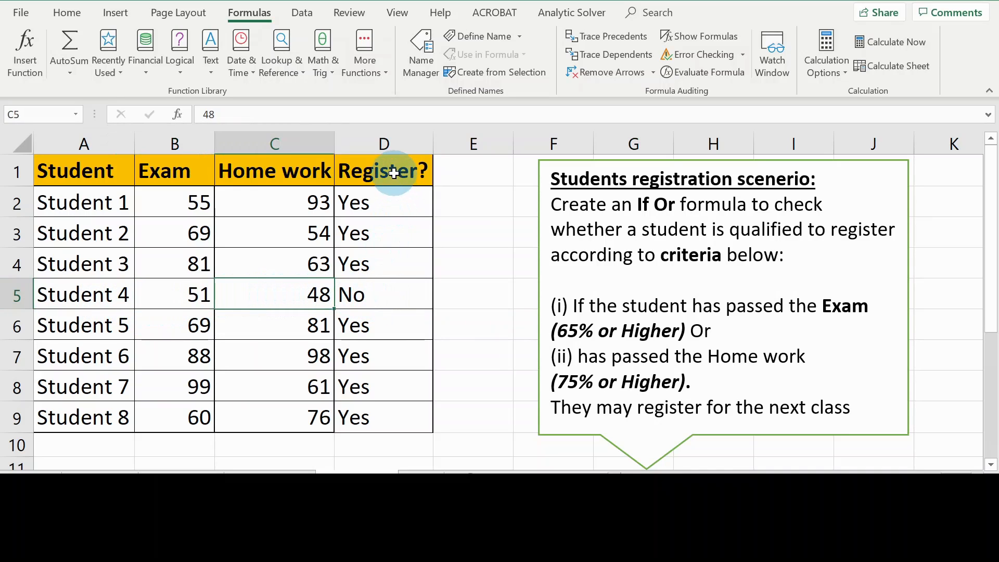
pyautogui.click(375, 295)
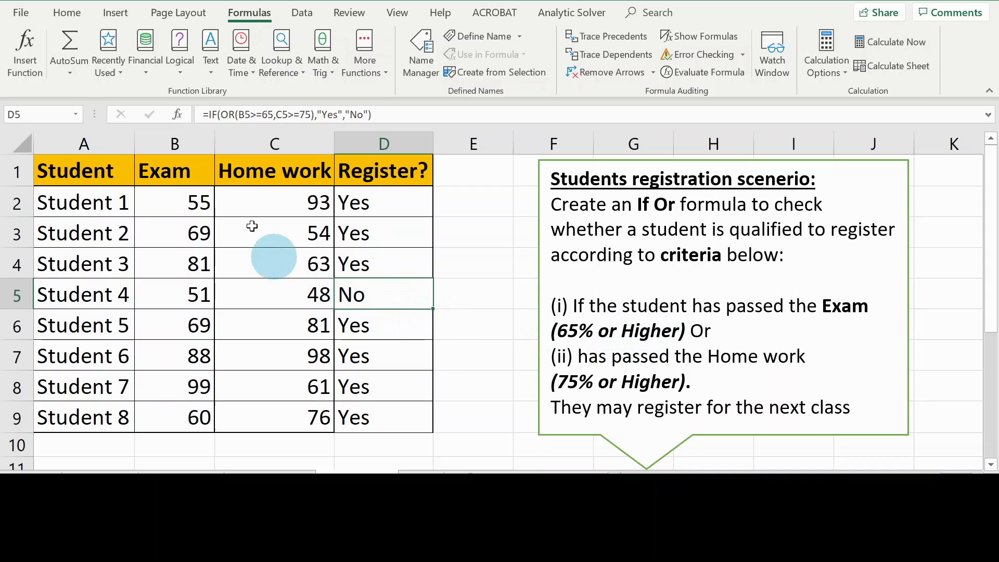
pyautogui.click(163, 295)
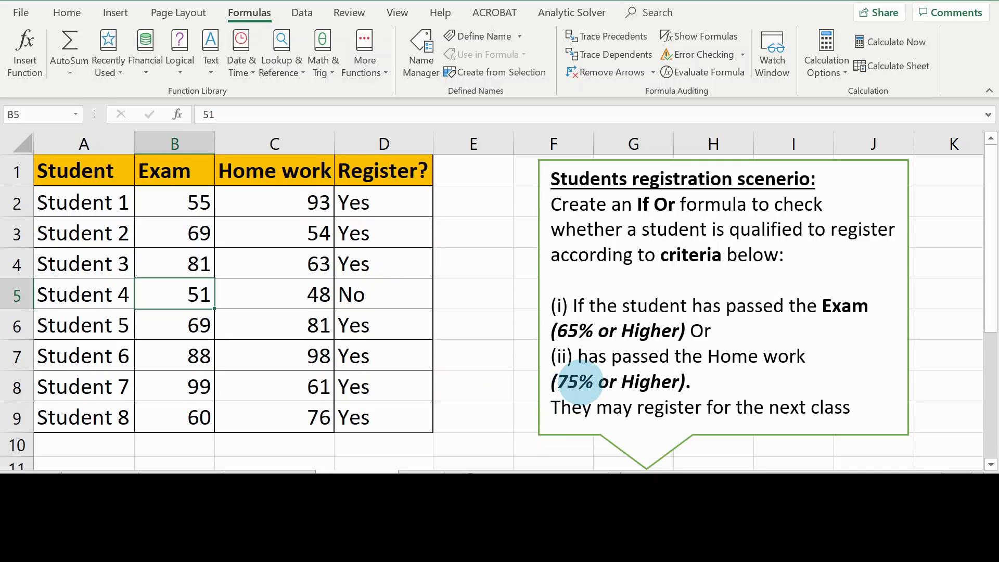
pyautogui.click(576, 382)
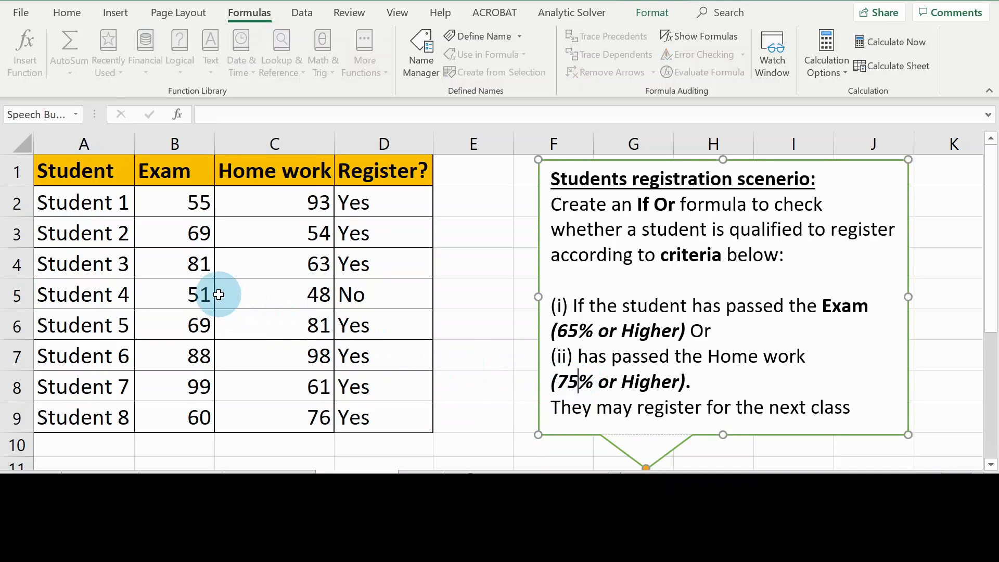
pyautogui.click(17, 262)
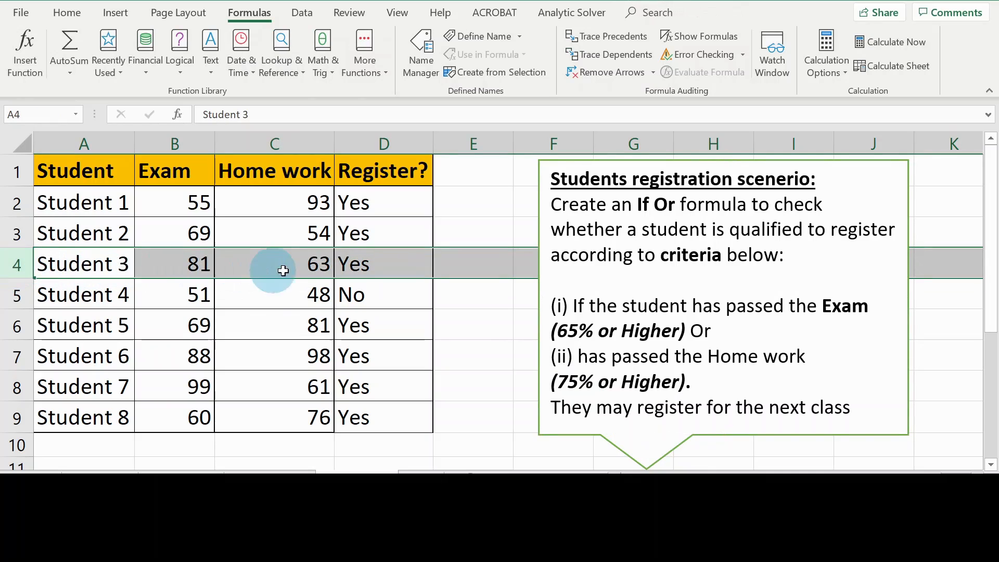
pyautogui.click(20, 293)
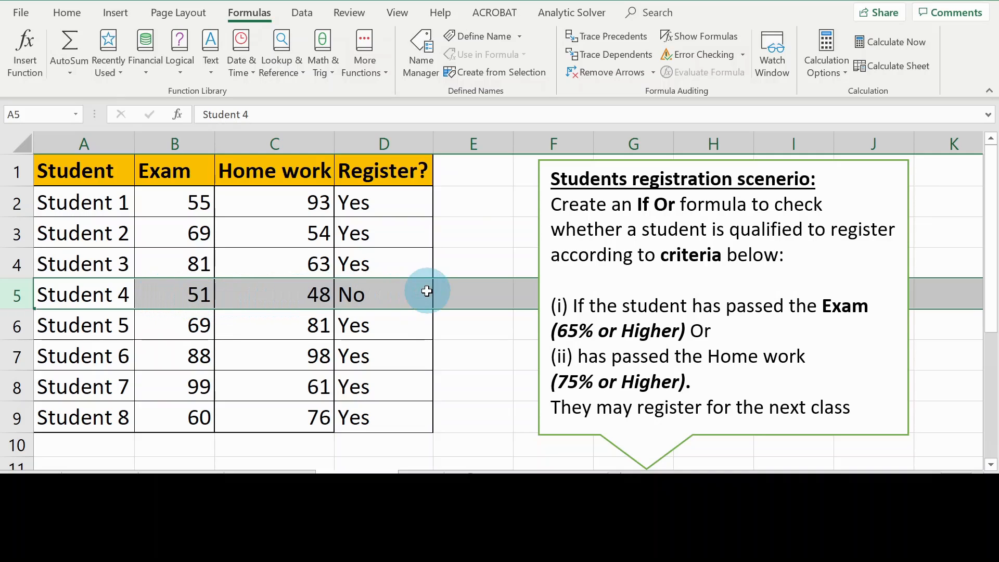
pyautogui.click(411, 292)
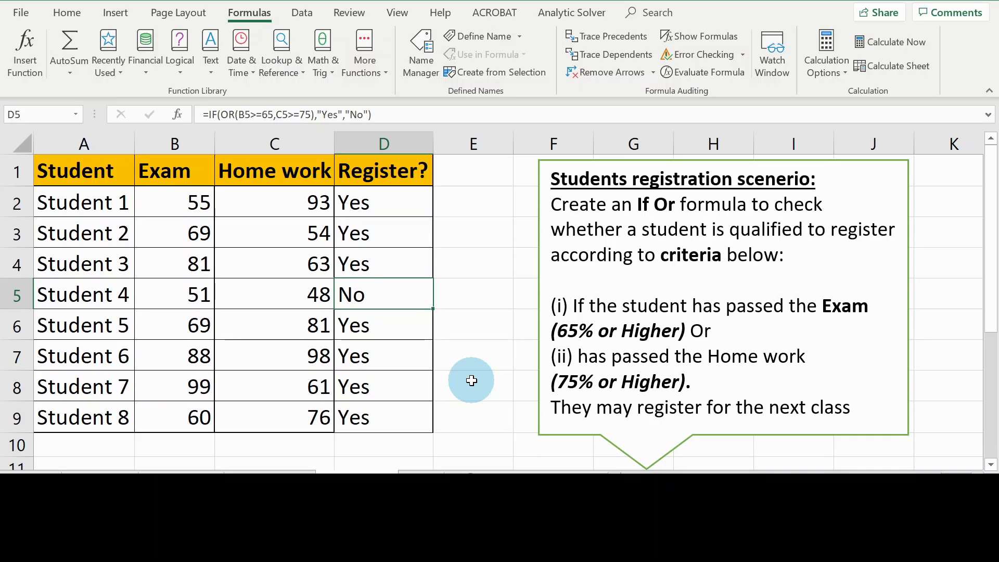
# Step: Create a Text That Contains conditional formatting rule on D2:D9 for cells containing the text Yes
pyautogui.click(383, 202)
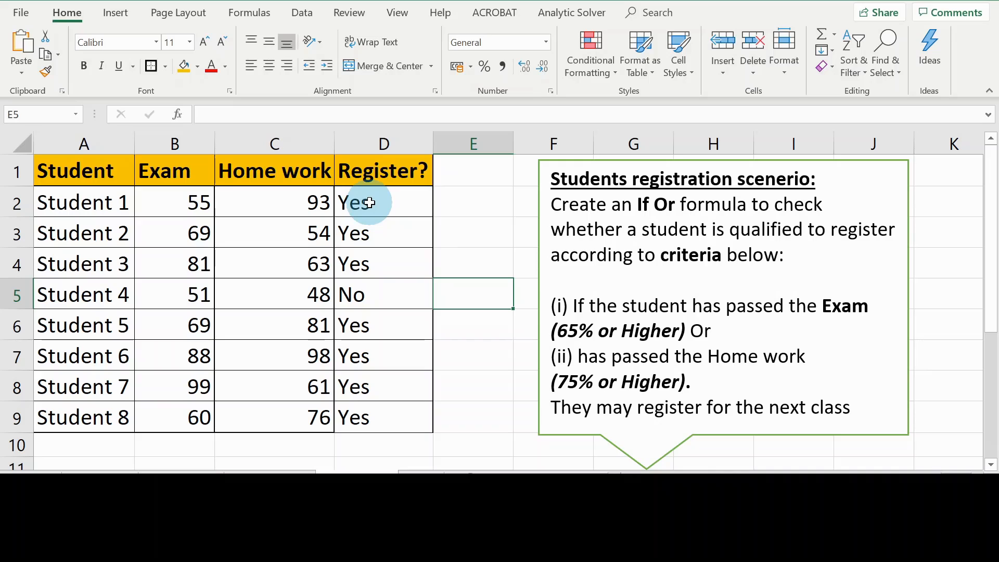
pyautogui.click(369, 203)
pyautogui.moveTo(372, 205); pyautogui.dragTo(356, 415)
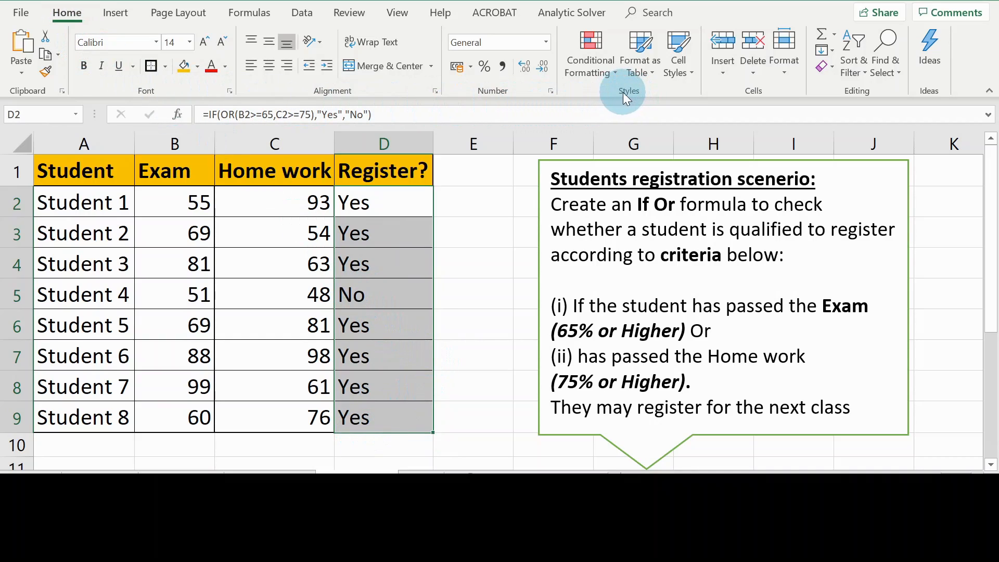
pyautogui.click(613, 75)
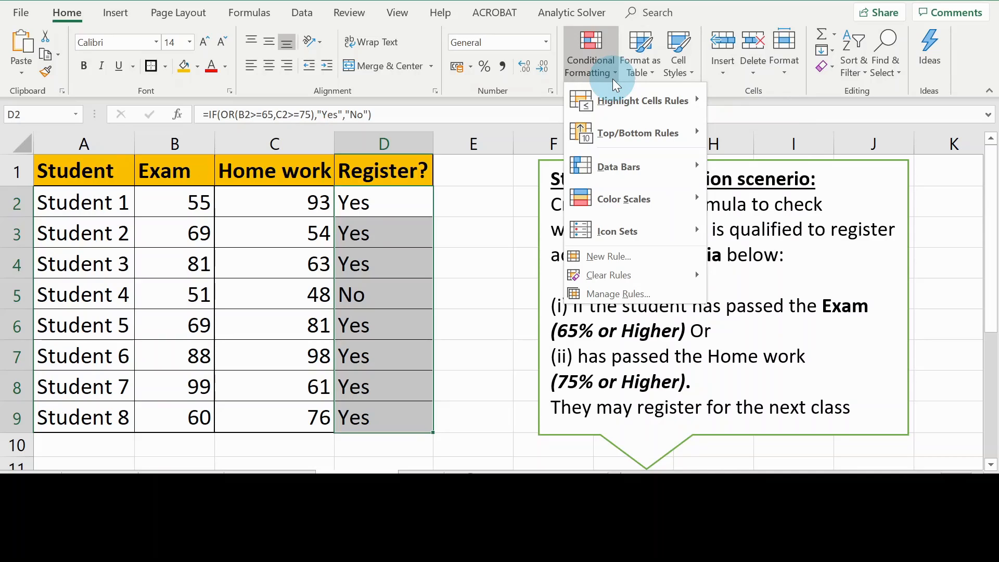
pyautogui.moveTo(654, 100)
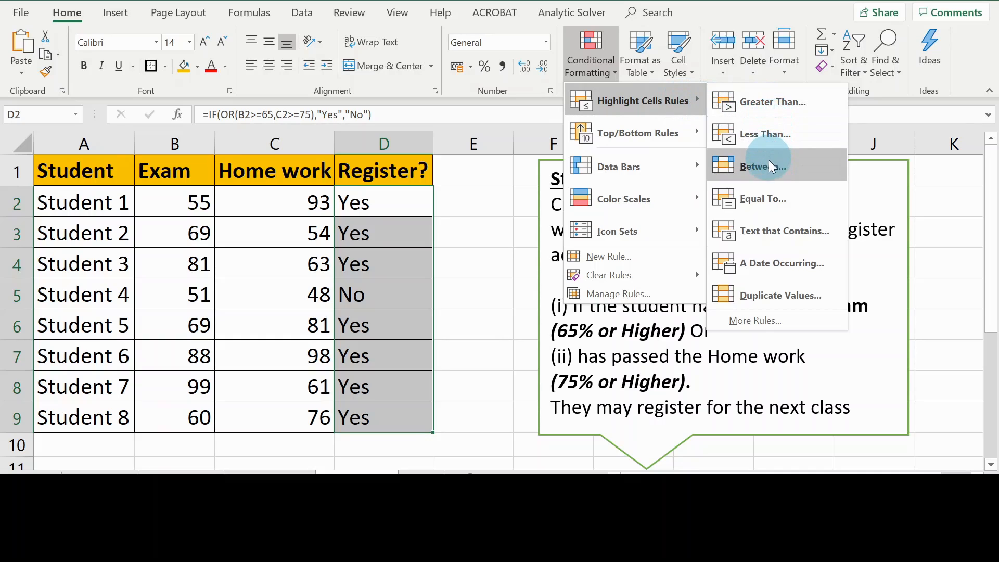
pyautogui.click(794, 232)
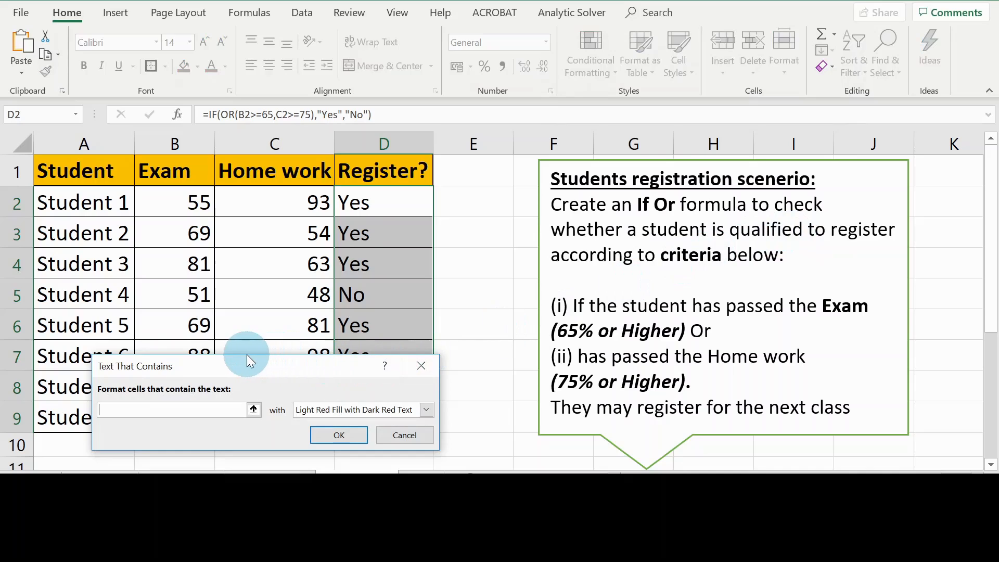
pyautogui.moveTo(248, 372); pyautogui.dragTo(259, 375)
pyautogui.click(165, 414)
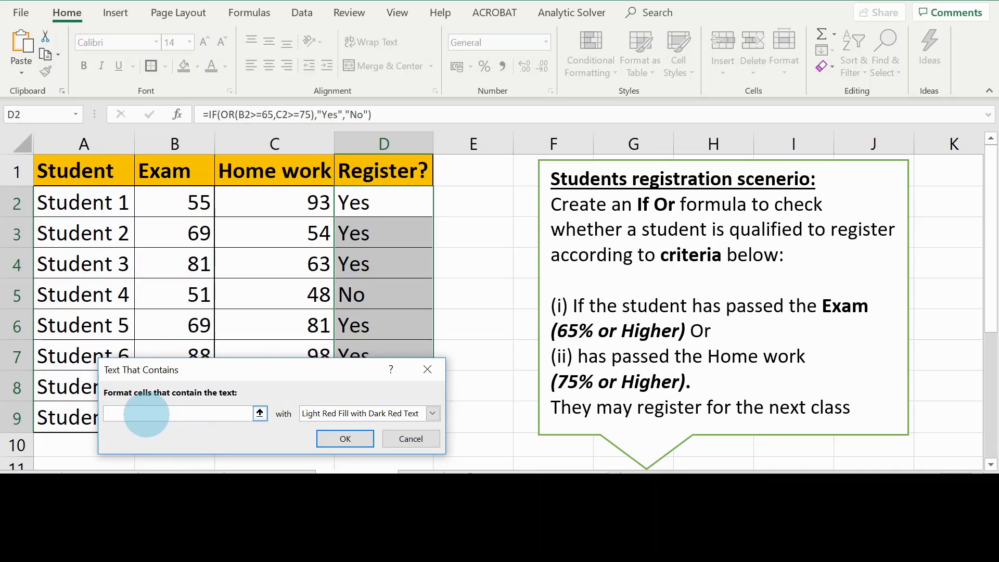
pyautogui.write('Yes')
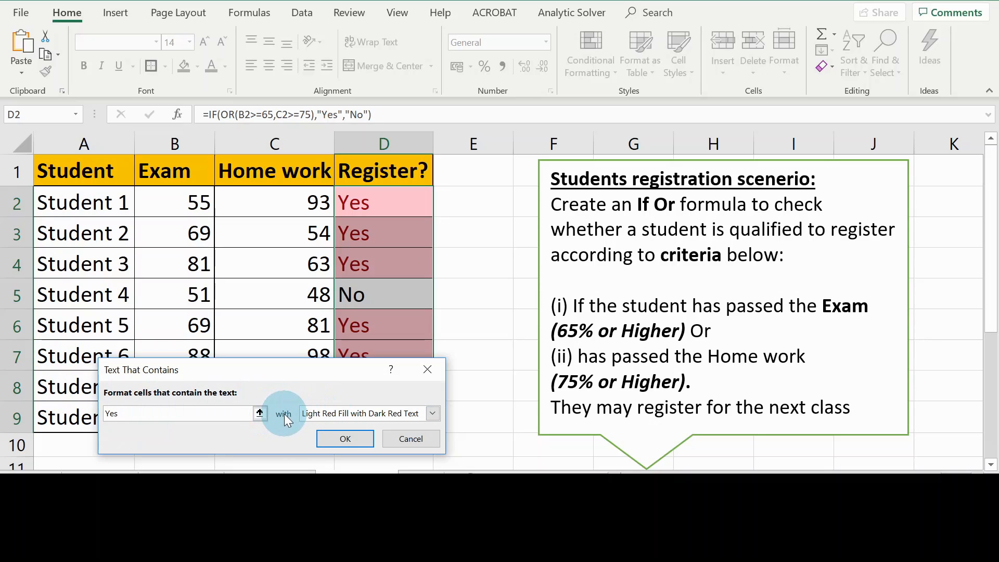
# Step: Set the rule's format to Red Text, apply it, and inspect Student 4's row in the Register? column
pyautogui.click(429, 414)
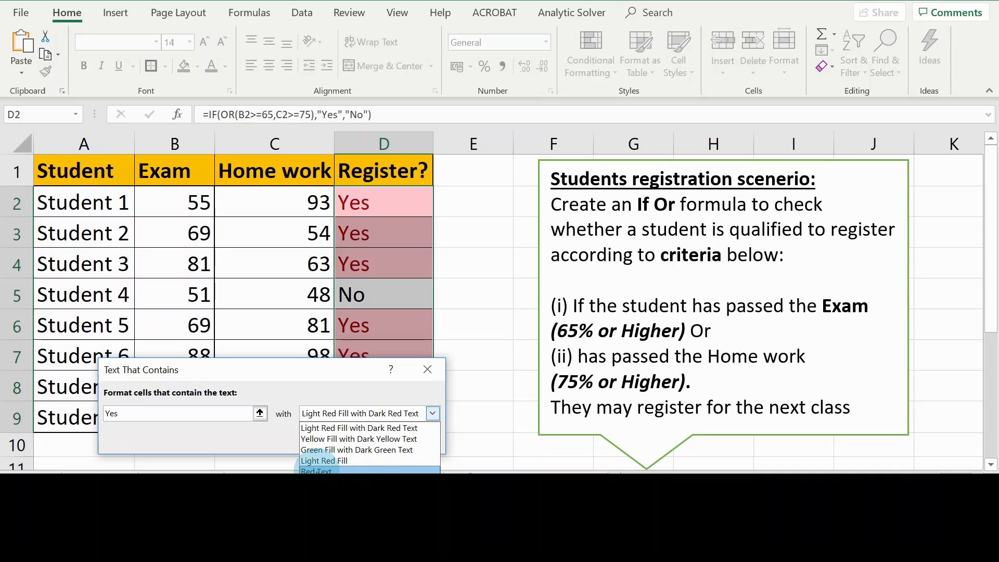
pyautogui.click(316, 470)
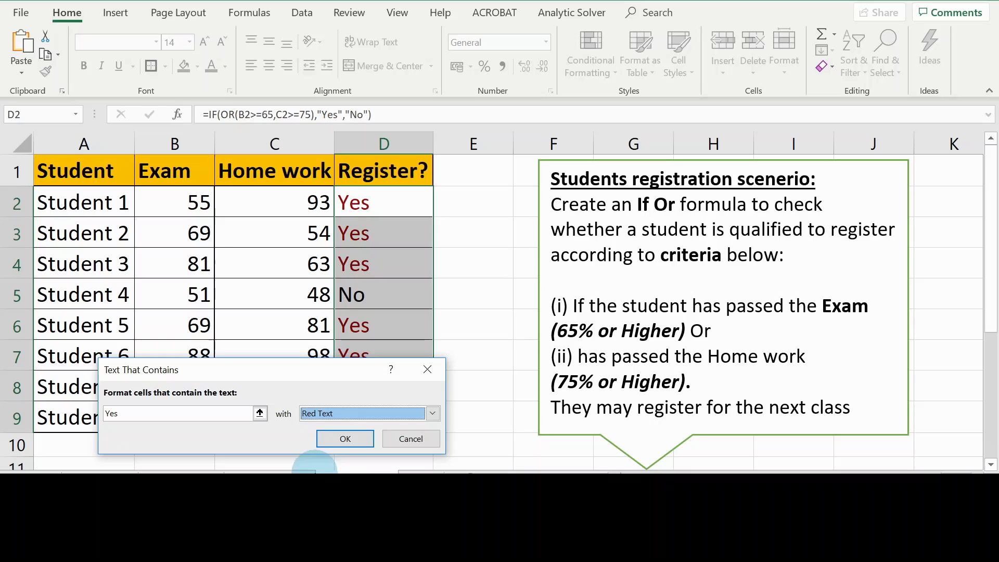
pyautogui.click(345, 438)
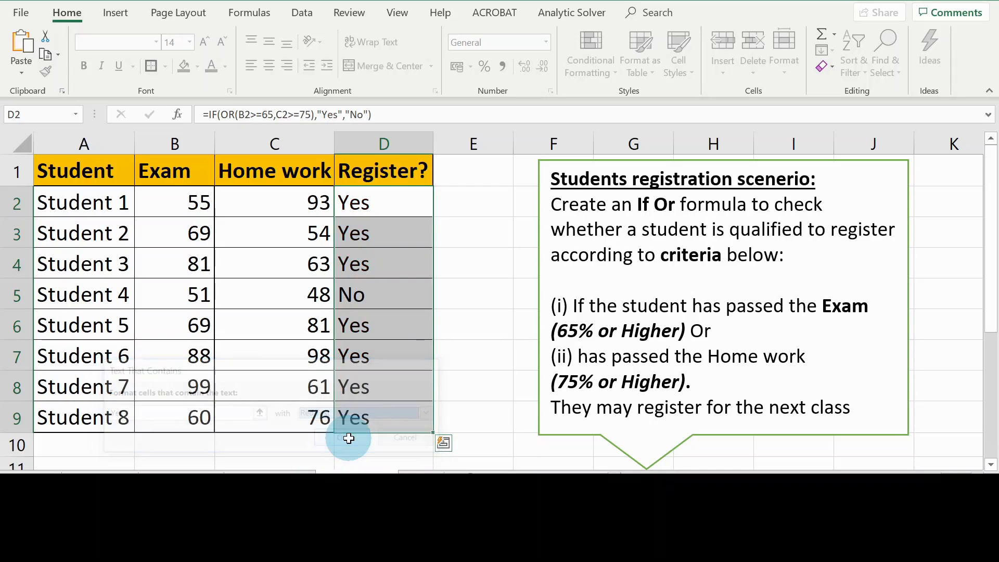
pyautogui.click(458, 307)
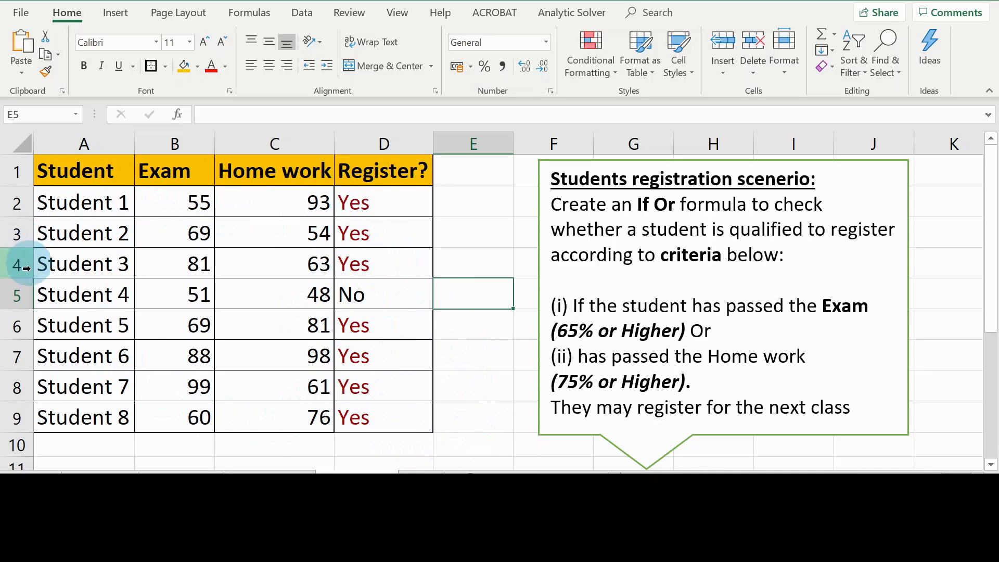
pyautogui.click(16, 294)
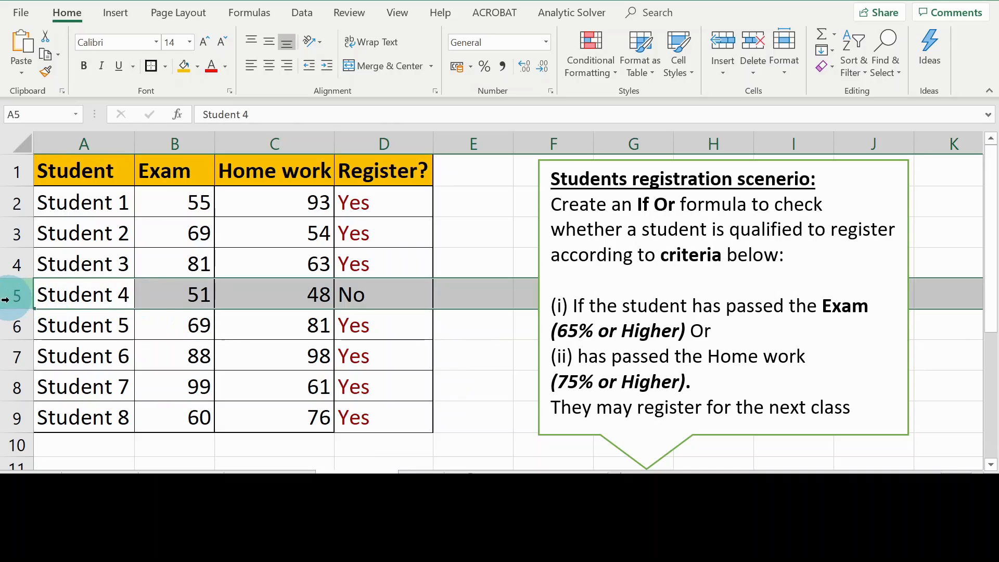
pyautogui.click(392, 293)
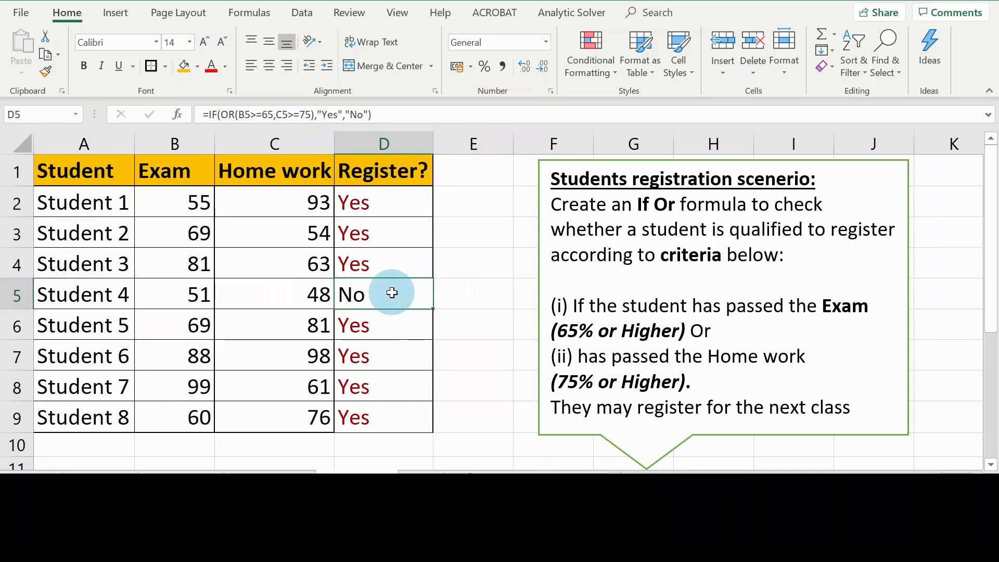